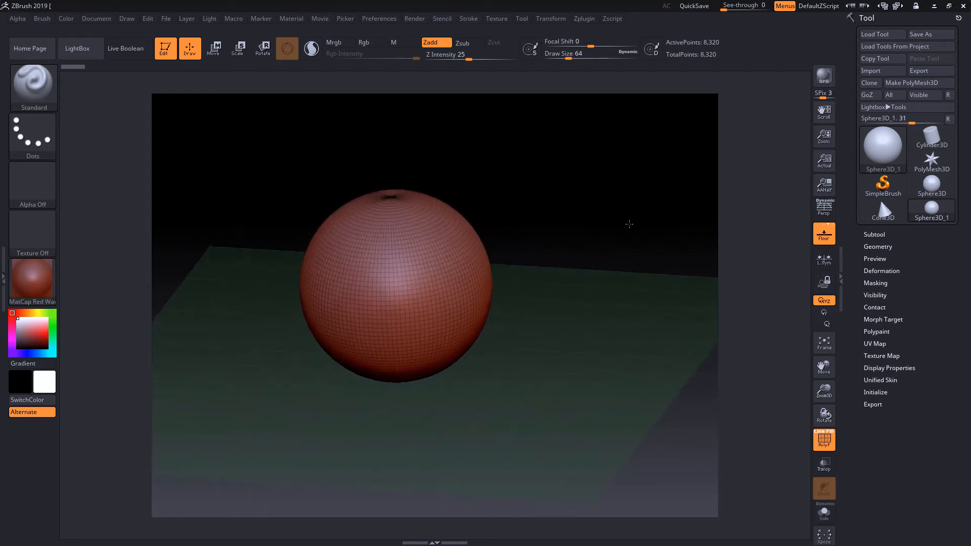
Turn off the floor grid and inspect the sphere without it
{"action": "left_click", "coordinate": [822, 235]}
{"action": "left_click", "coordinate": [822, 234]}
{"action": "left_click_drag", "start_coordinate": [623, 229], "coordinate": [637, 201]}
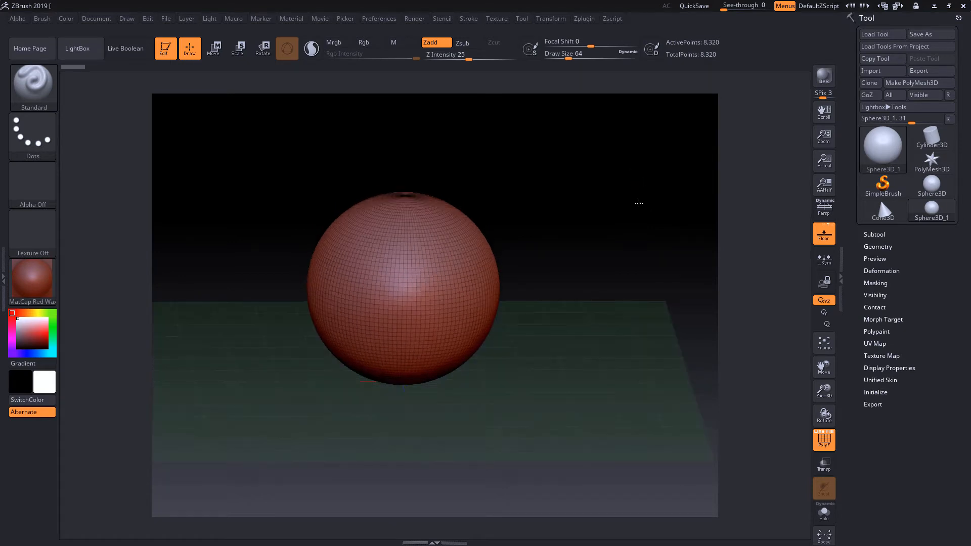
{"action": "left_click", "coordinate": [823, 233]}
{"action": "left_click_drag", "start_coordinate": [567, 238], "coordinate": [559, 412]}
{"action": "left_click_drag", "start_coordinate": [539, 358], "coordinate": [541, 354]}
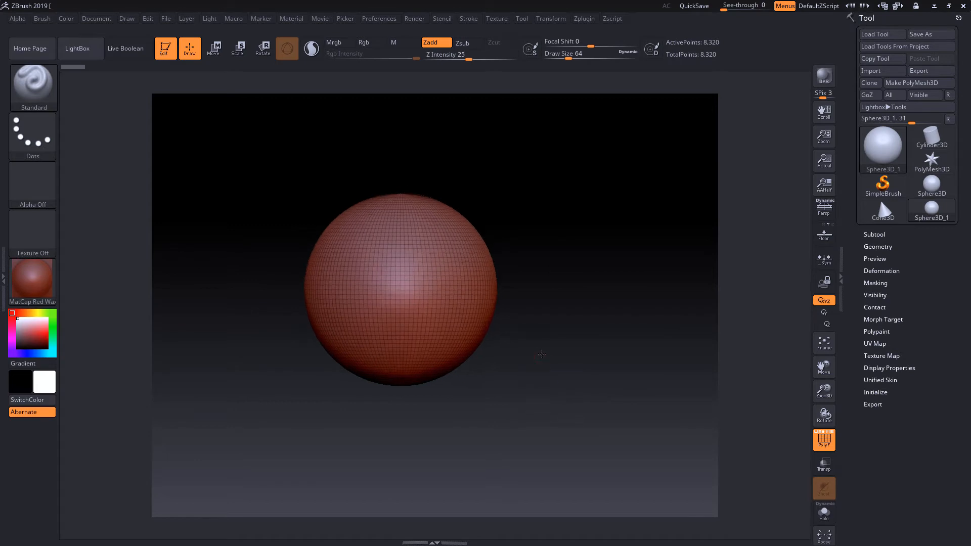
{"action": "mouse_move", "coordinate": [565, 306]}
{"action": "left_mouse_down", "text": "alt"}
{"action": "mouse_move", "coordinate": [572, 327]}
{"action": "mouse_move", "coordinate": [574, 310]}
{"action": "left_mouse_up", "text": "alt"}
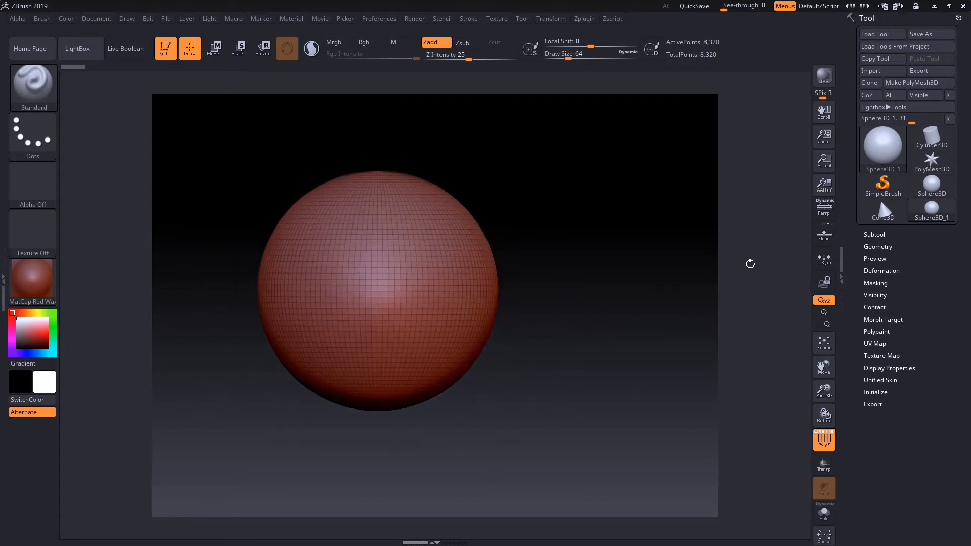
Turn the floor grid back on and view it edge-on and from above the sphere
{"action": "left_click", "coordinate": [820, 240]}
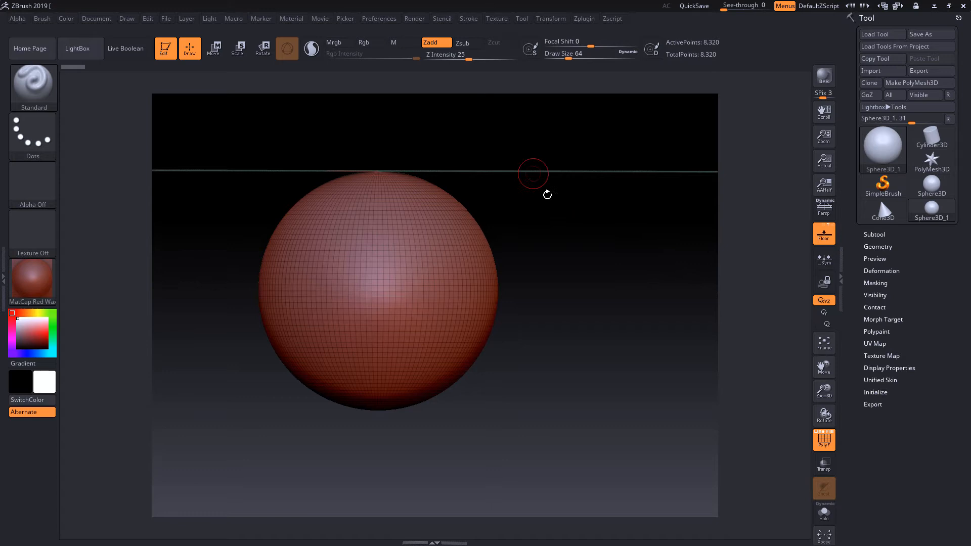
{"action": "left_click_drag", "start_coordinate": [591, 382], "coordinate": [759, 225]}
{"action": "left_click_drag", "start_coordinate": [617, 212], "coordinate": [628, 206], "text": "shift"}
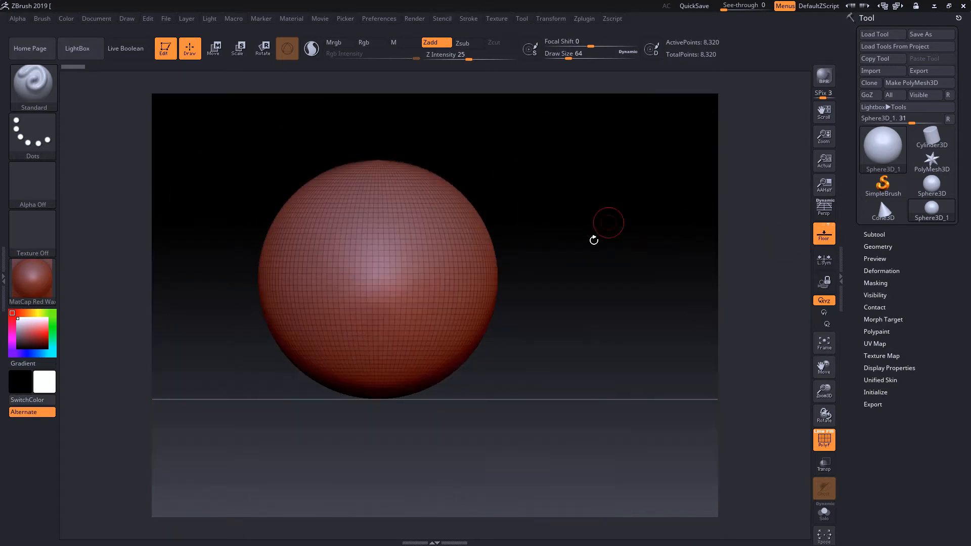
{"action": "left_click_drag", "start_coordinate": [597, 243], "coordinate": [624, 249]}
Toggle perspective distortion on and off to compare its effect on the sphere and floor grid, leaving it off
{"action": "left_click", "coordinate": [824, 213]}
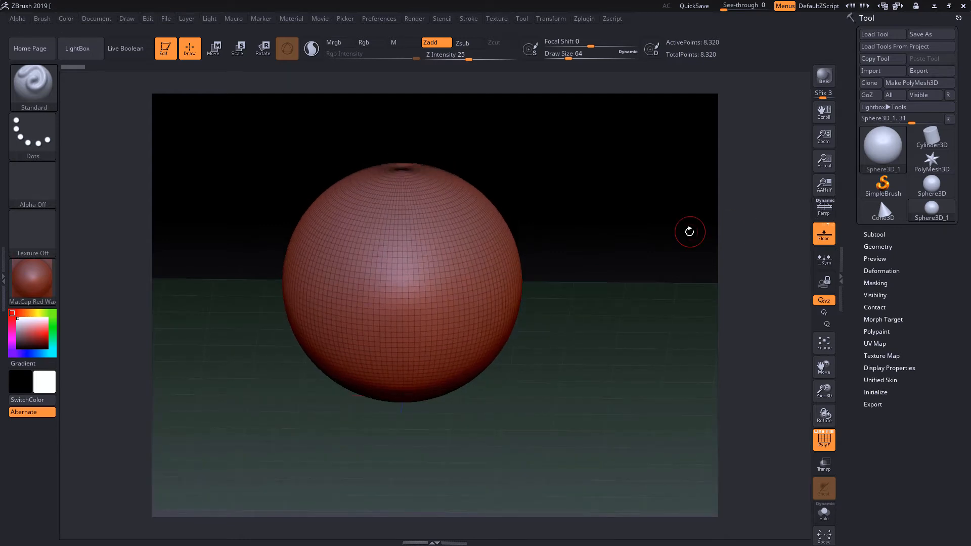
{"action": "left_click", "coordinate": [823, 212]}
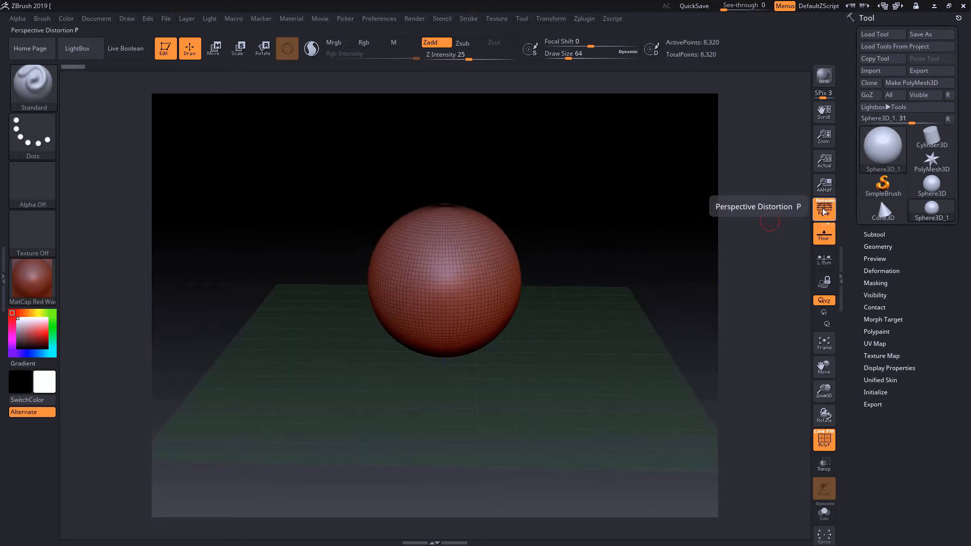
{"action": "left_click", "coordinate": [823, 211]}
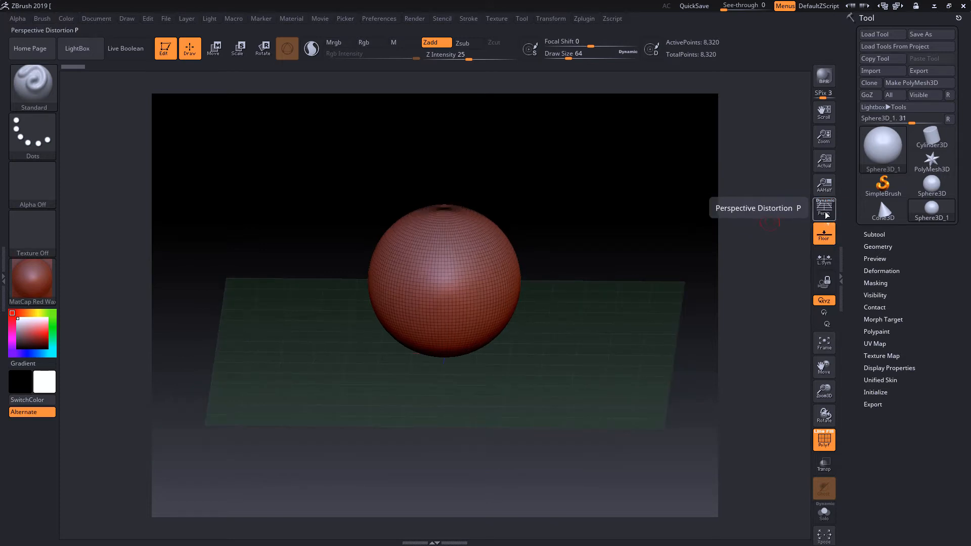
{"action": "left_click", "coordinate": [824, 212]}
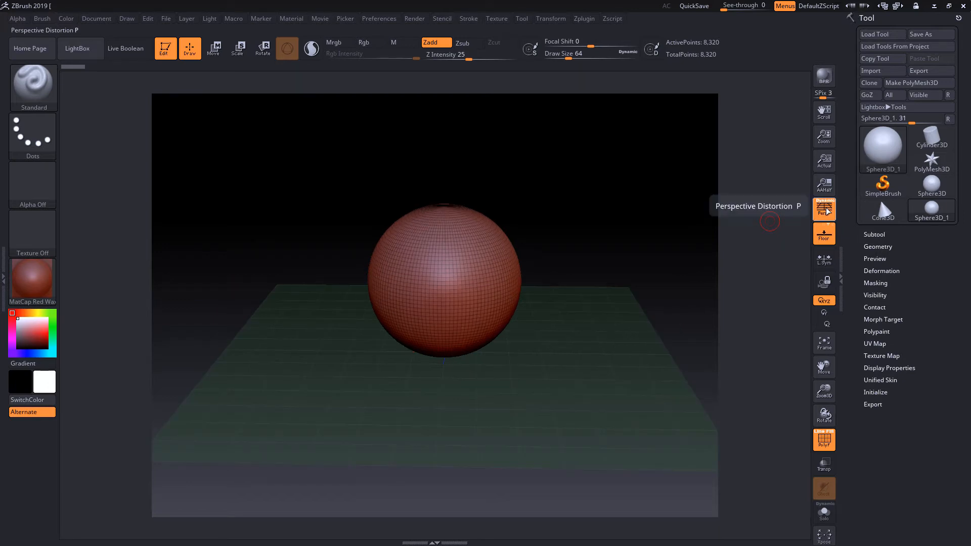
{"action": "left_click", "coordinate": [824, 211]}
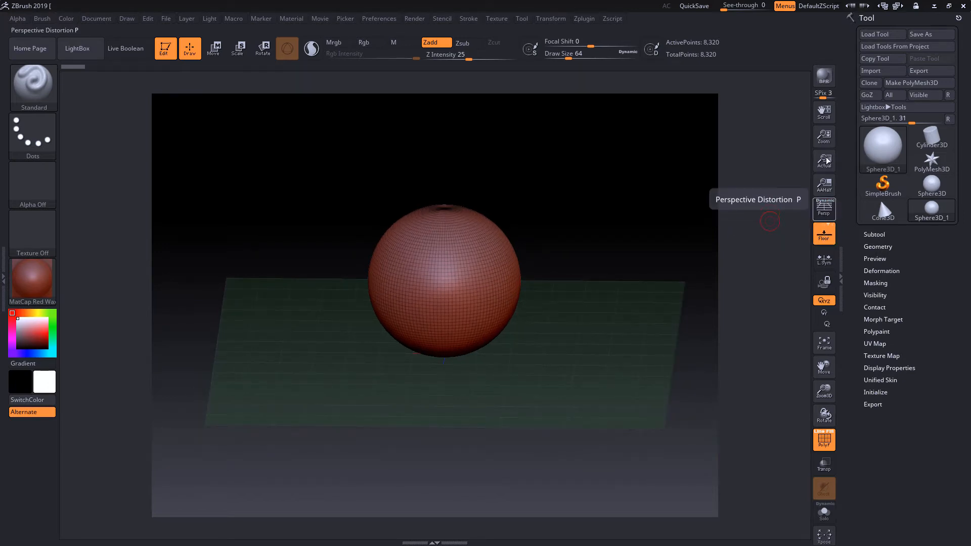
Zoom the document canvas in and return it to actual size
{"action": "left_click_drag", "start_coordinate": [824, 135], "coordinate": [824, 137]}
{"action": "left_click_drag", "start_coordinate": [575, 168], "coordinate": [599, 183]}
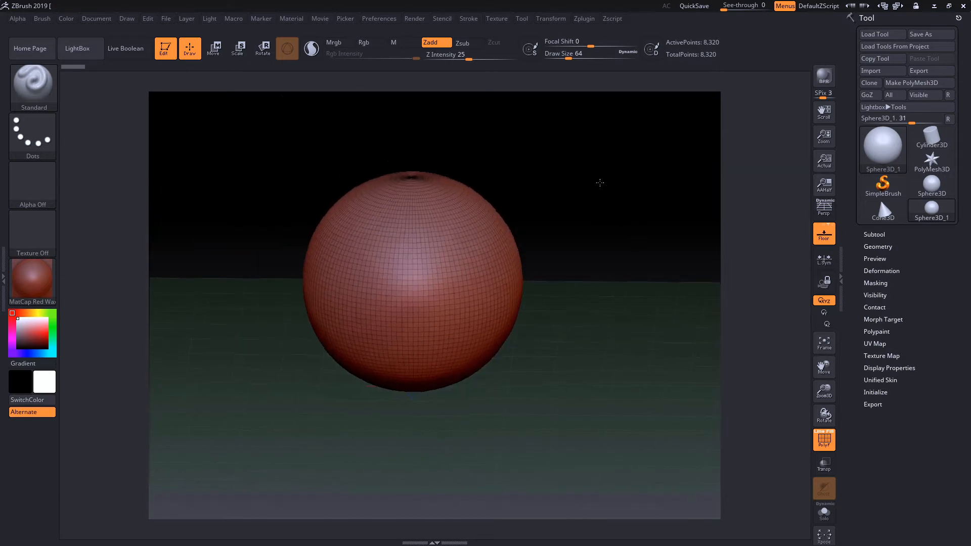
{"action": "left_click", "coordinate": [825, 162]}
{"action": "left_click_drag", "start_coordinate": [823, 138], "coordinate": [822, 164]}
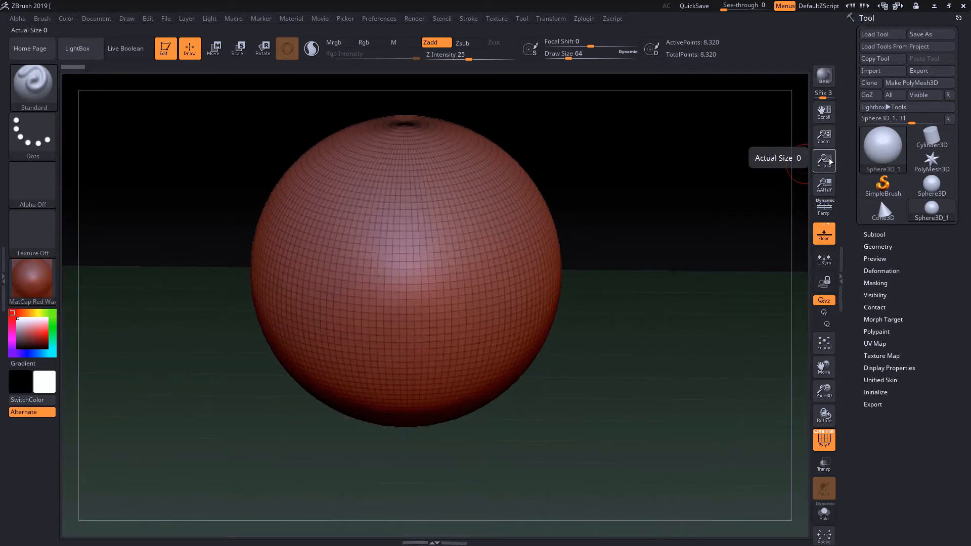
{"action": "left_click", "coordinate": [825, 161]}
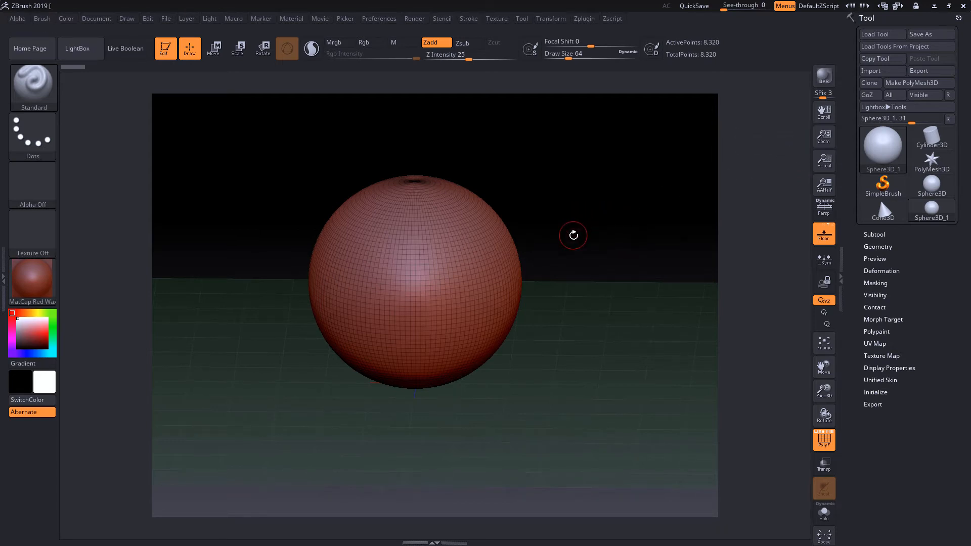
Scroll the document canvas, show it at antialiased half size, and return it to actual size
{"action": "left_click_drag", "start_coordinate": [560, 212], "coordinate": [589, 226], "text": "alt"}
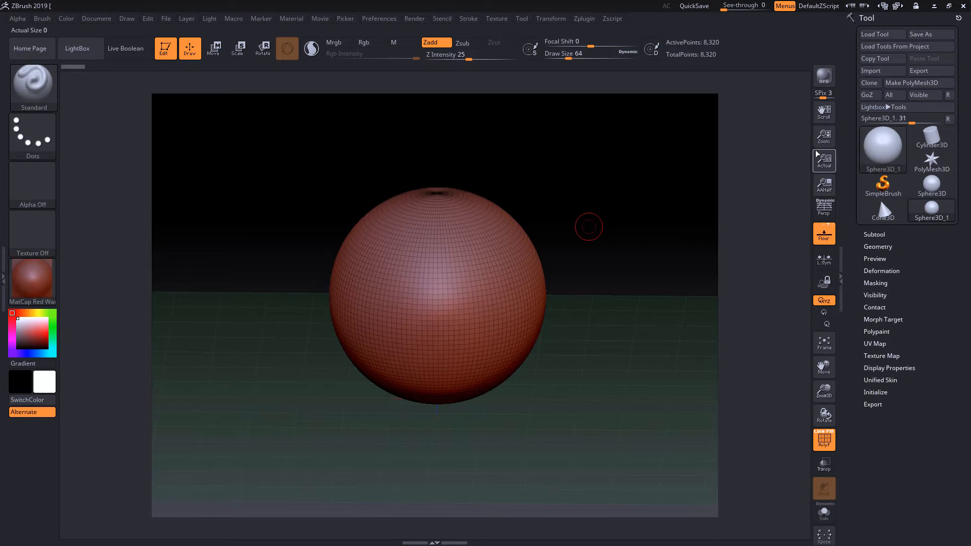
{"action": "mouse_move", "coordinate": [820, 116]}
{"action": "left_mouse_down"}
{"action": "mouse_move", "coordinate": [782, 126]}
{"action": "mouse_move", "coordinate": [814, 123]}
{"action": "mouse_move", "coordinate": [812, 112]}
{"action": "left_mouse_up"}
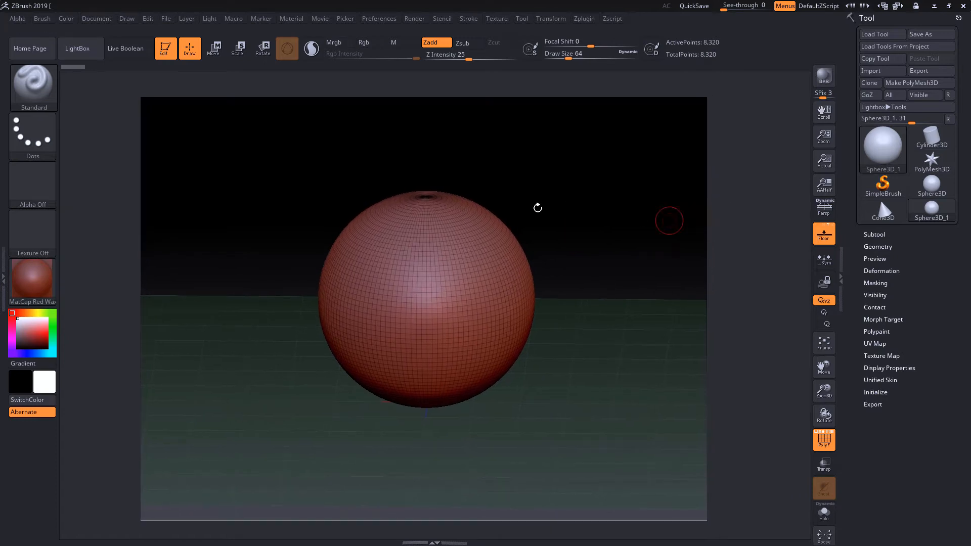
{"action": "left_click_drag", "start_coordinate": [532, 196], "coordinate": [436, 181], "text": "alt"}
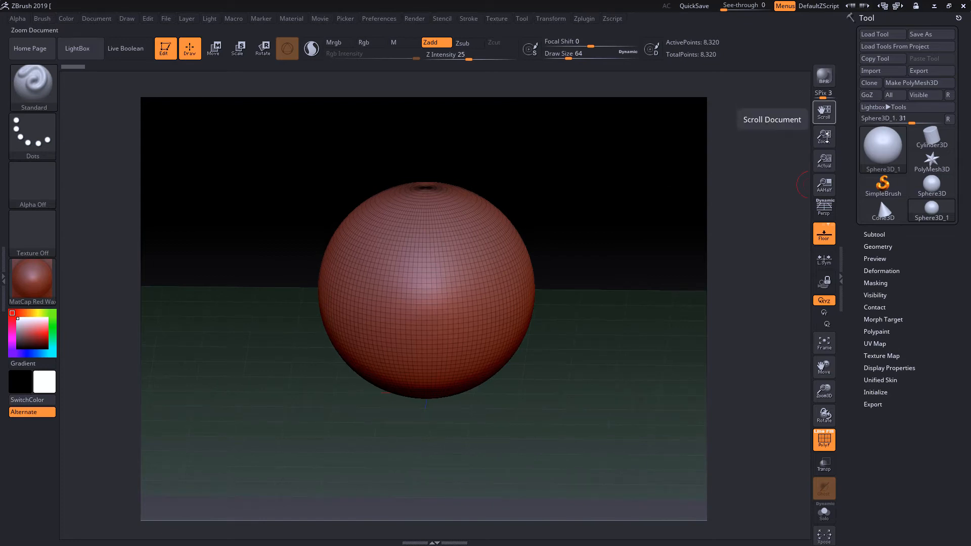
{"action": "left_click", "coordinate": [824, 185]}
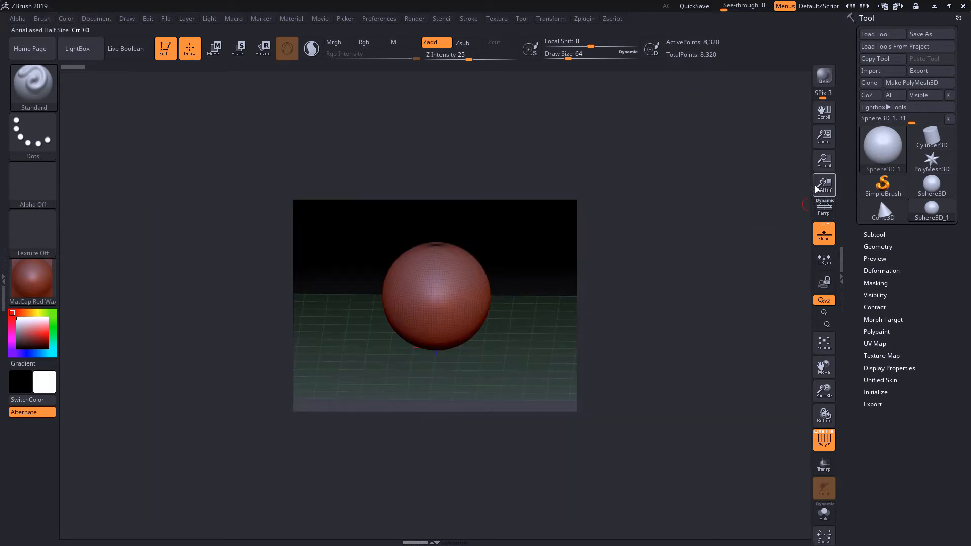
{"action": "left_click", "coordinate": [824, 161]}
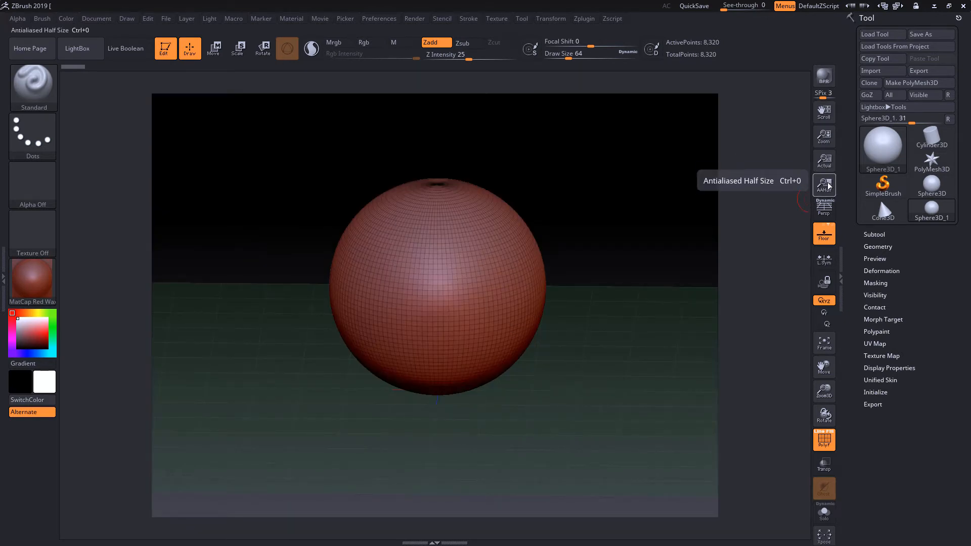
Toggle perspective distortion on and off, and switch the polyframe display off and back on
{"action": "left_click", "coordinate": [825, 210]}
{"action": "left_click", "coordinate": [825, 209]}
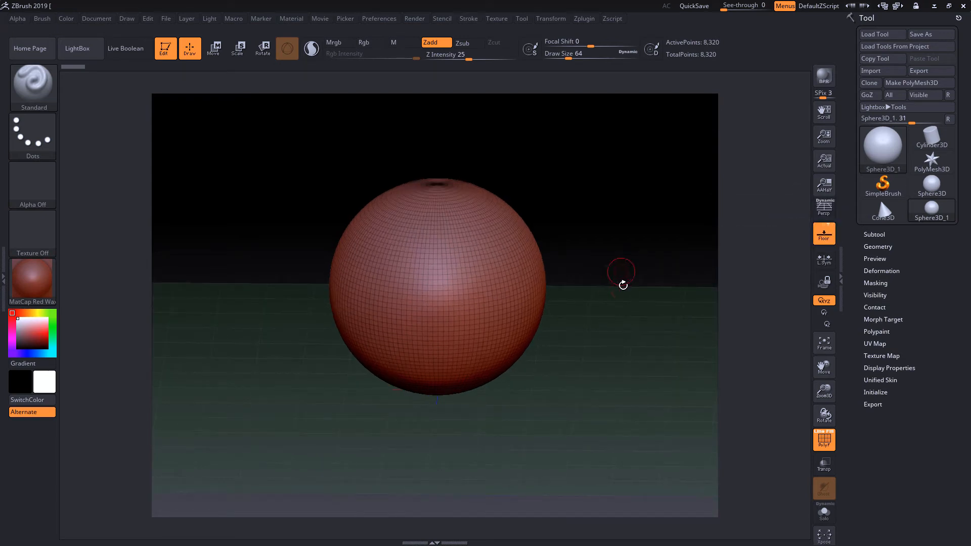
{"action": "left_click", "coordinate": [829, 443]}
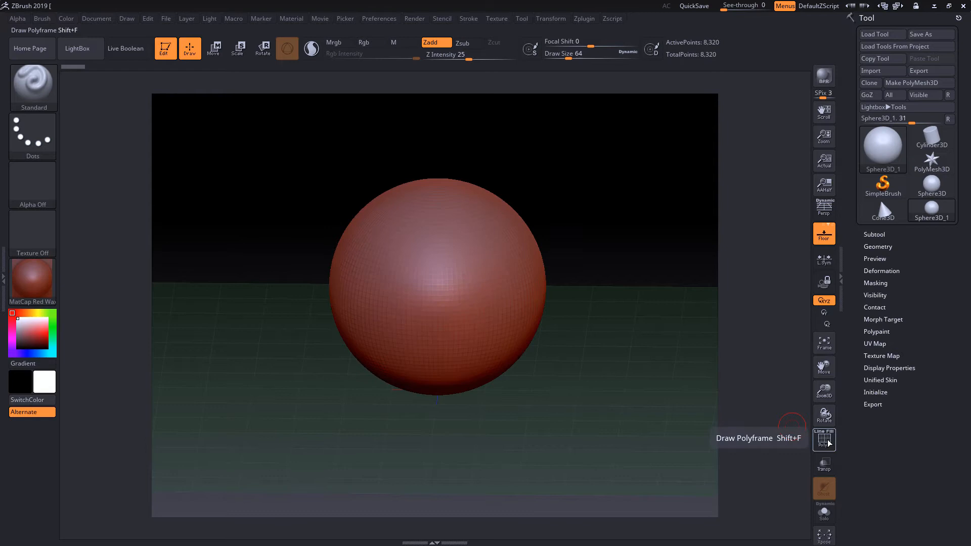
{"action": "left_click", "coordinate": [829, 444]}
{"action": "left_click", "coordinate": [829, 443]}
{"action": "left_click", "coordinate": [829, 443]}
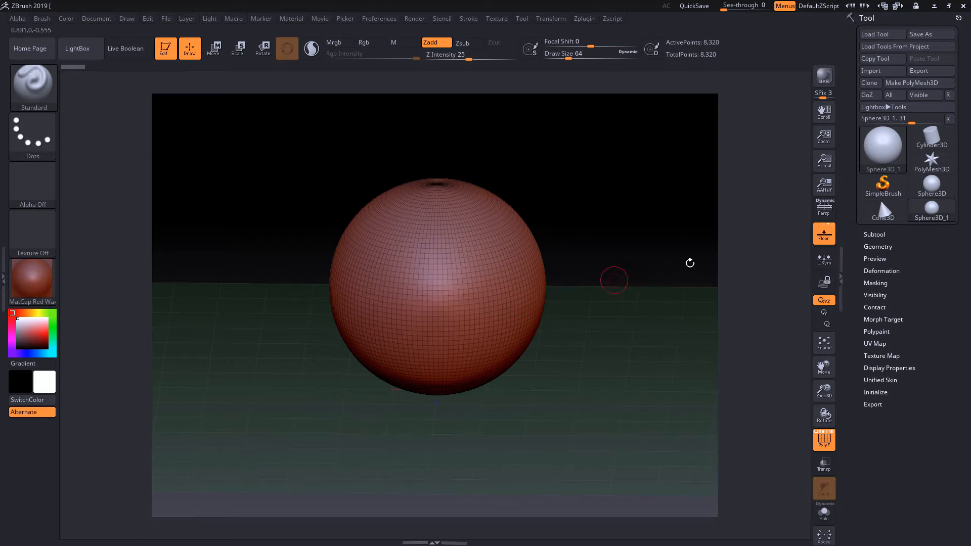
Hide the floor grid and expand the sphere tool's Initialize settings
{"action": "left_click", "coordinate": [824, 233]}
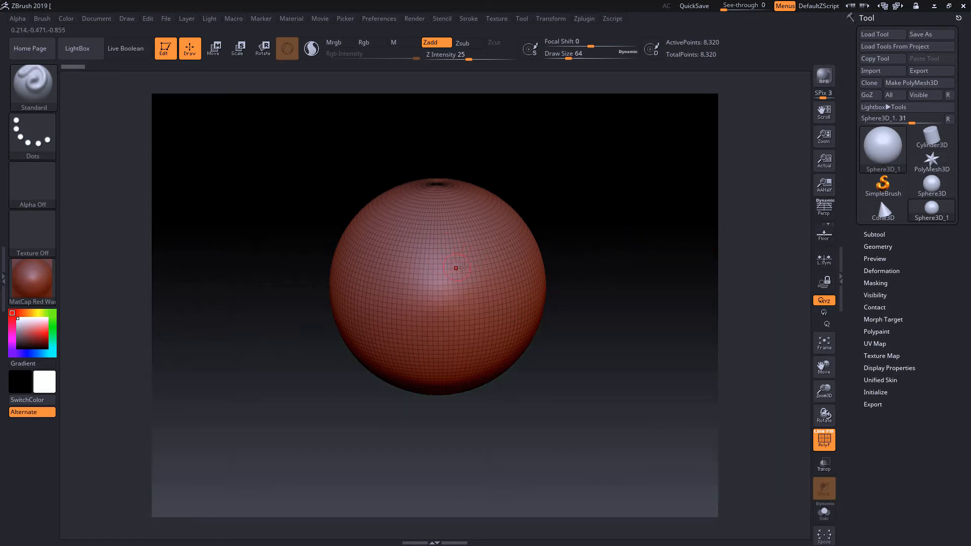
{"action": "left_click", "coordinate": [461, 275]}
{"action": "mouse_move", "coordinate": [881, 144]}
{"action": "left_click", "coordinate": [876, 393]}
{"action": "scroll", "coordinate": [925, 353], "scroll_direction": "down", "scroll_amount": 2}
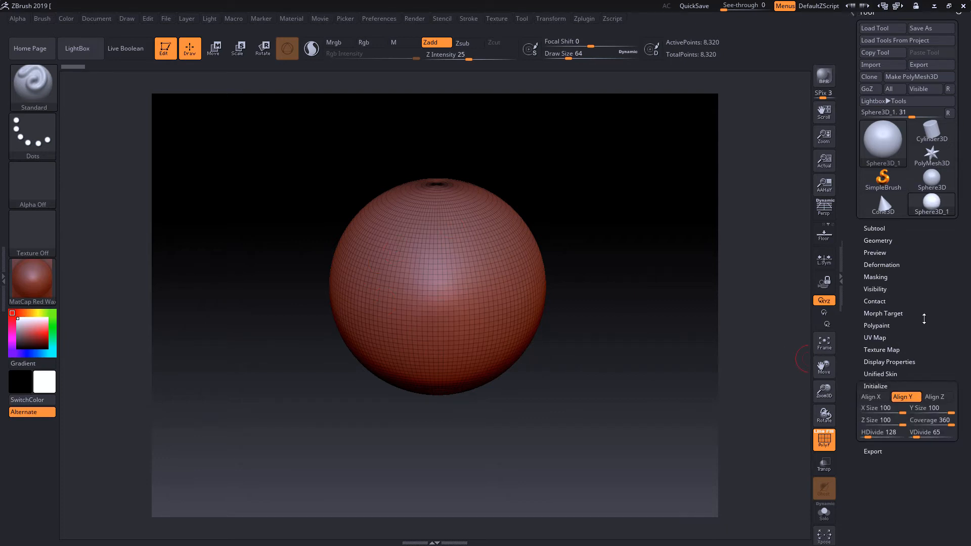
{"action": "left_click", "coordinate": [882, 90]}
{"action": "left_click_drag", "start_coordinate": [687, 148], "coordinate": [682, 427]}
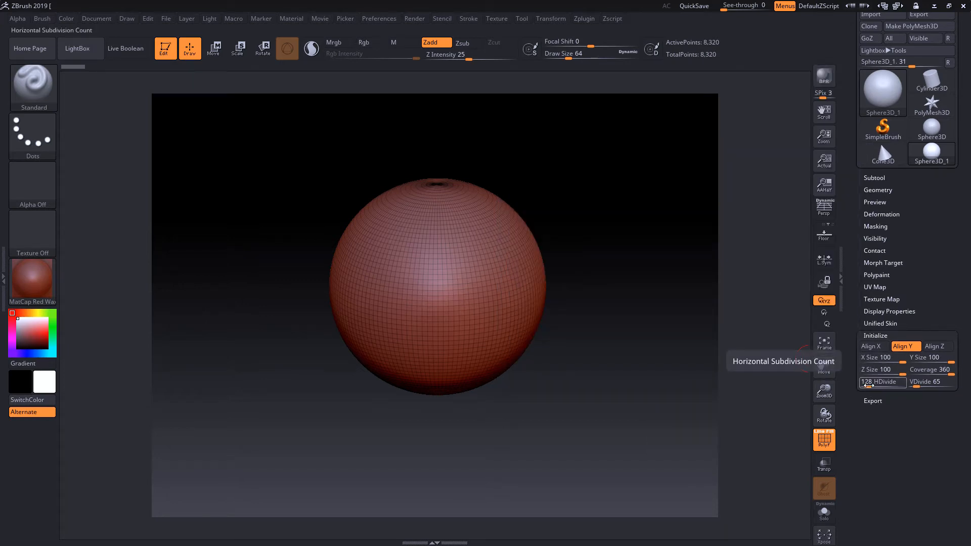
Set the sphere's HDivide and VDivide subdivision counts both to 8
{"action": "mouse_move", "coordinate": [868, 386]}
{"action": "left_mouse_down"}
{"action": "mouse_move", "coordinate": [878, 385]}
{"action": "mouse_move", "coordinate": [867, 384]}
{"action": "left_mouse_up"}
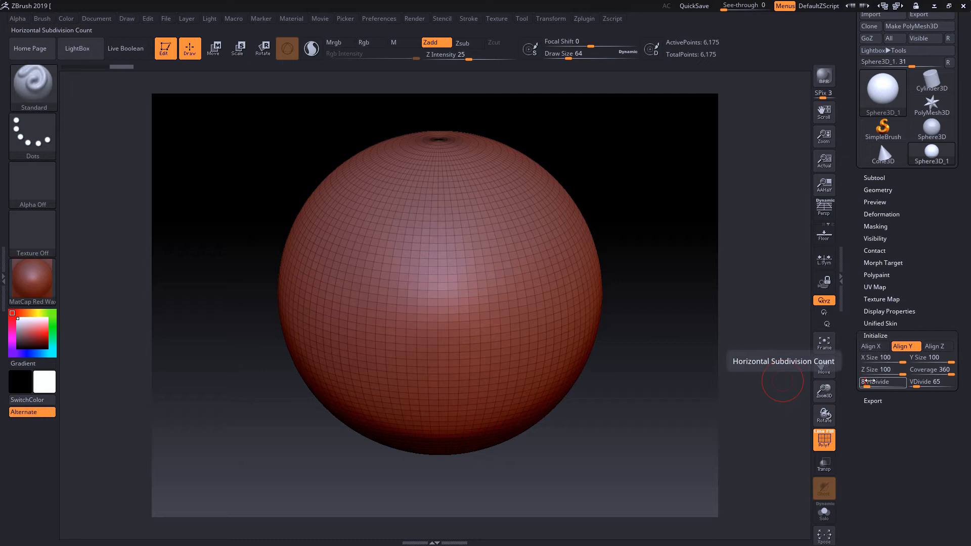
{"action": "left_click_drag", "start_coordinate": [870, 381], "coordinate": [869, 381]}
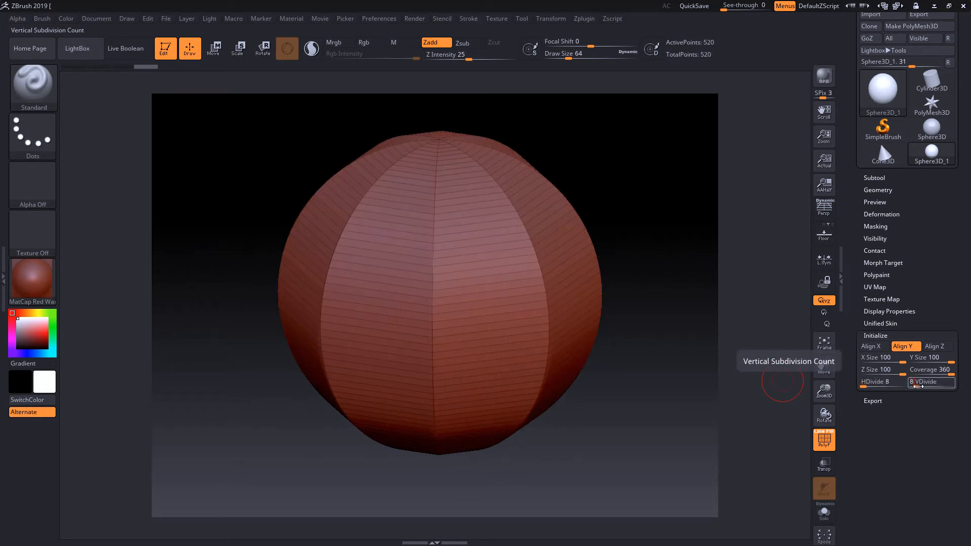
{"action": "key", "text": "Return"}
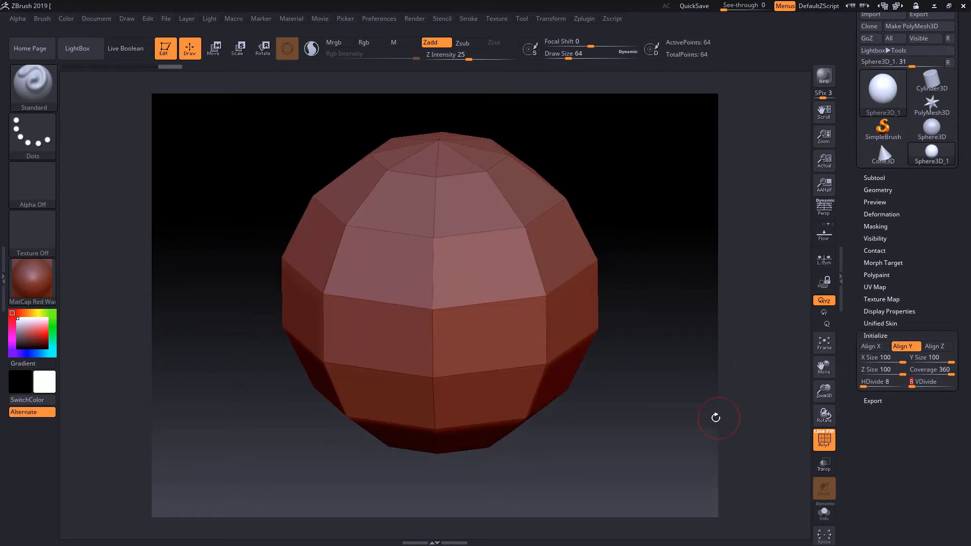
Reduce the sphere's VDivide to 3 and lower its HDivide to get simpler diamond-like shapes
{"action": "left_click", "coordinate": [912, 384]}
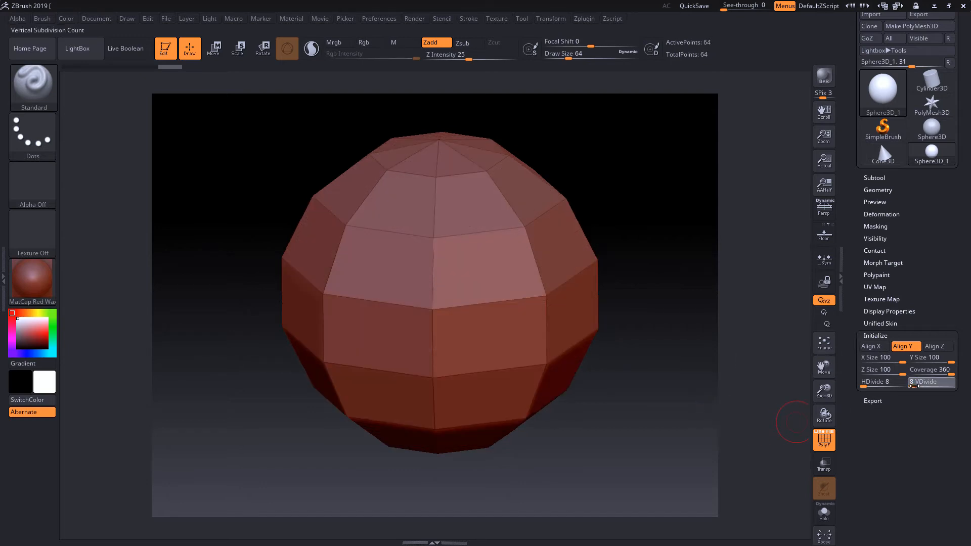
{"action": "type", "text": "16"}
{"action": "key", "text": "Return"}
{"action": "left_click_drag", "start_coordinate": [913, 386], "coordinate": [910, 386]}
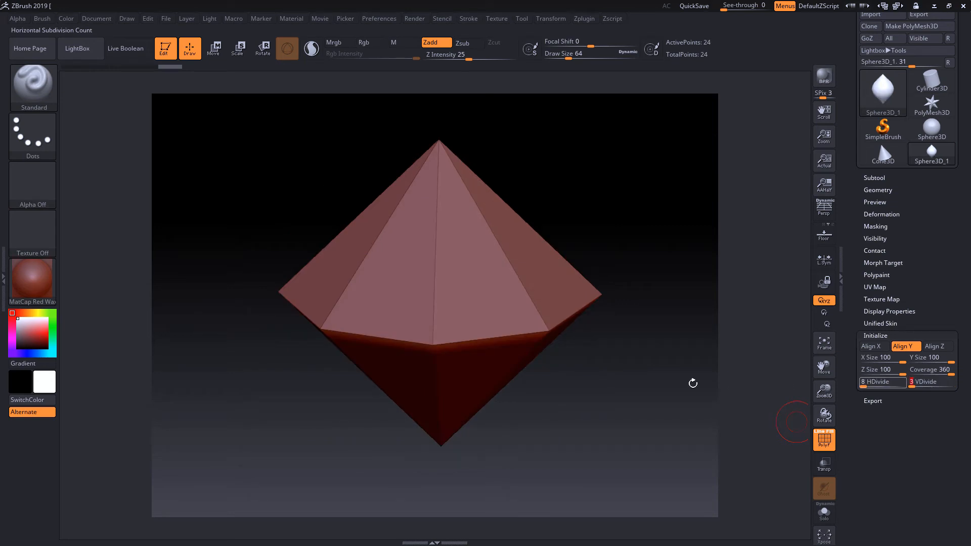
{"action": "left_click_drag", "start_coordinate": [695, 366], "coordinate": [645, 286]}
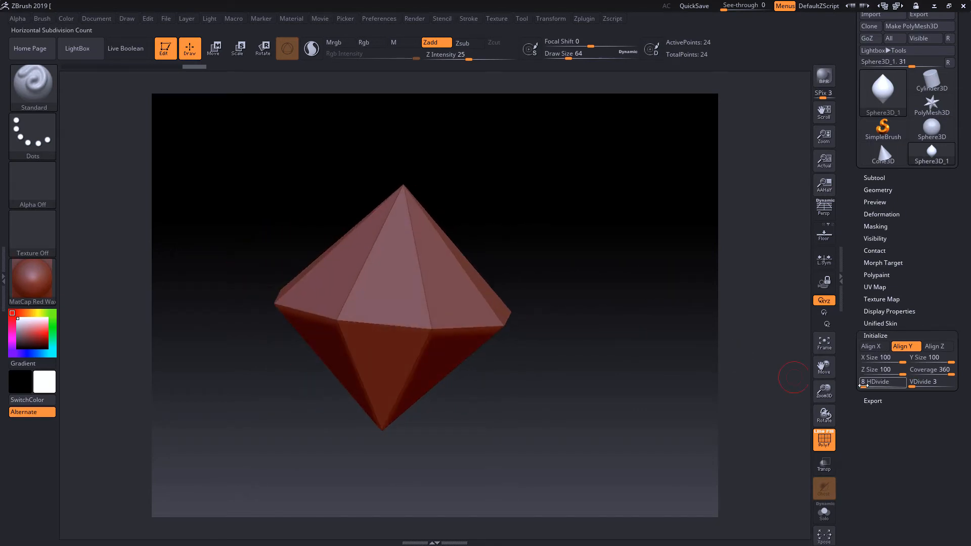
{"action": "left_click", "coordinate": [863, 383]}
{"action": "mouse_move", "coordinate": [635, 351]}
{"action": "left_mouse_down"}
{"action": "mouse_move", "coordinate": [665, 358]}
{"action": "mouse_move", "coordinate": [685, 343]}
{"action": "mouse_move", "coordinate": [663, 310]}
{"action": "mouse_move", "coordinate": [581, 318]}
{"action": "mouse_move", "coordinate": [632, 344]}
{"action": "left_mouse_up"}
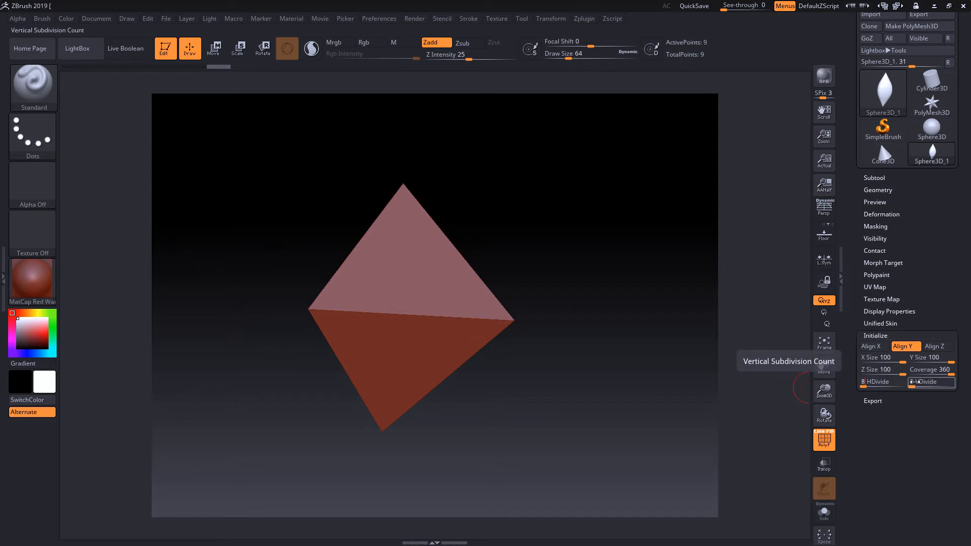
Set the sphere's HDivide and VDivide back to 8 and inspect the faceted shape
{"action": "left_click", "coordinate": [915, 382]}
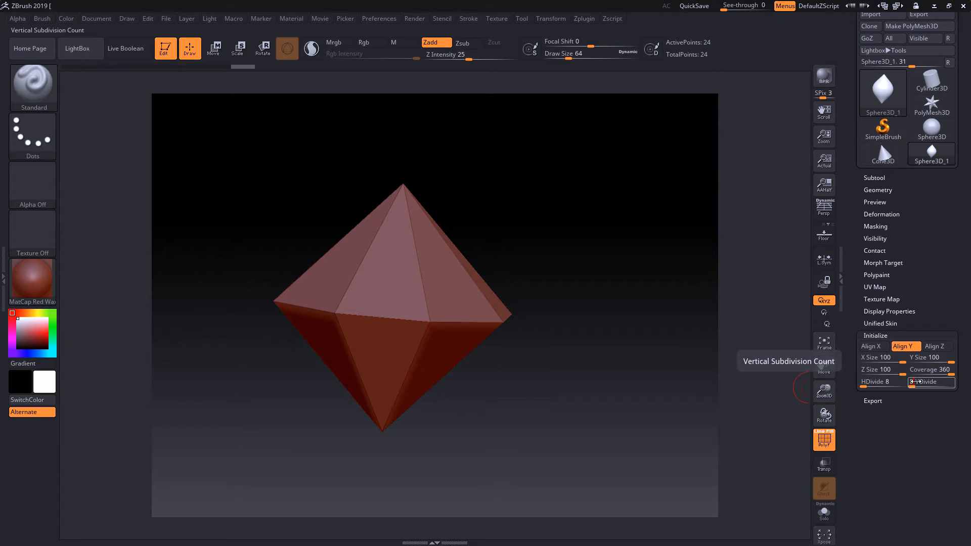
{"action": "key", "text": "Return"}
{"action": "left_click_drag", "start_coordinate": [659, 388], "coordinate": [617, 327]}
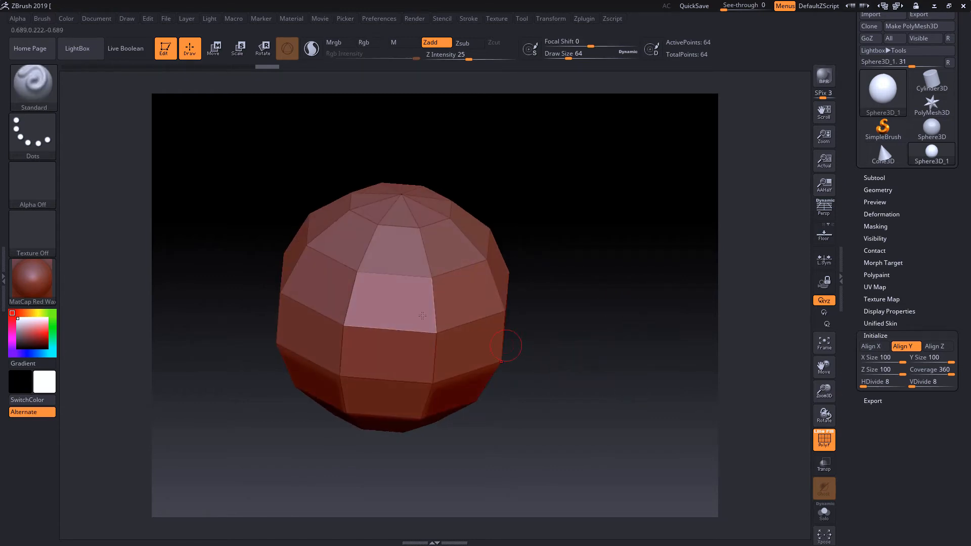
{"action": "mouse_move", "coordinate": [612, 268]}
{"action": "left_mouse_down"}
{"action": "mouse_move", "coordinate": [631, 253]}
{"action": "mouse_move", "coordinate": [624, 275]}
{"action": "left_mouse_up"}
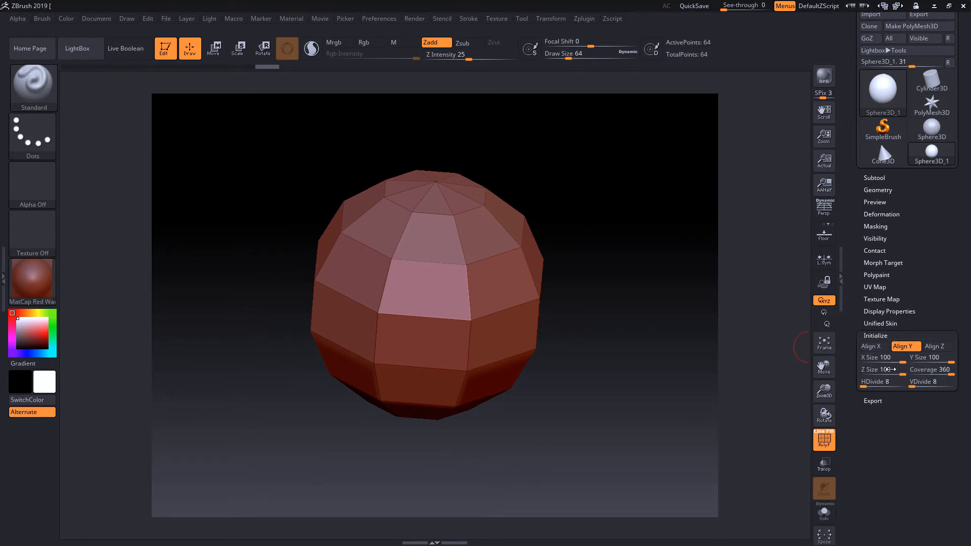
Show the floor grid beneath the sphere and view the sphere on it from several angles
{"action": "left_click", "coordinate": [878, 369]}
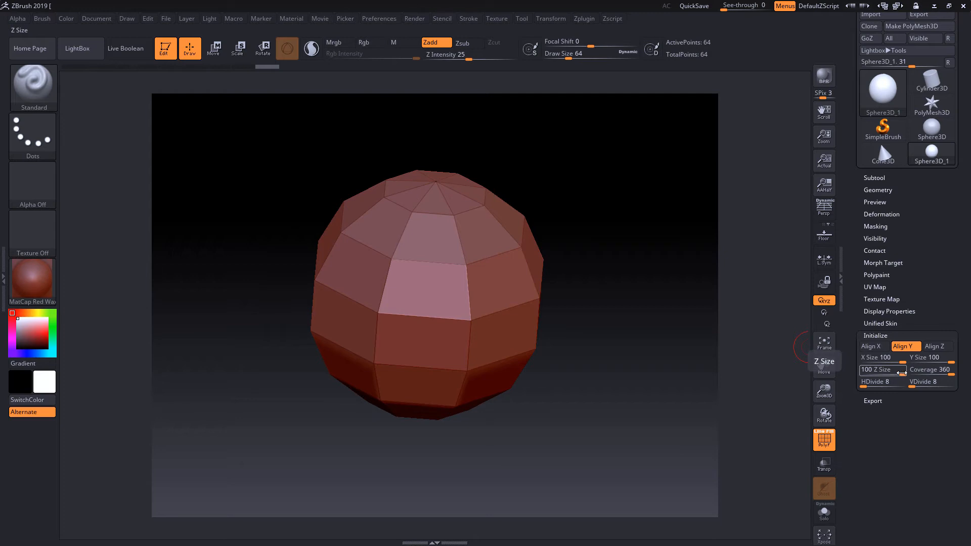
{"action": "left_click_drag", "start_coordinate": [901, 373], "coordinate": [931, 362]}
{"action": "left_click_drag", "start_coordinate": [689, 397], "coordinate": [662, 350]}
{"action": "left_click", "coordinate": [815, 240]}
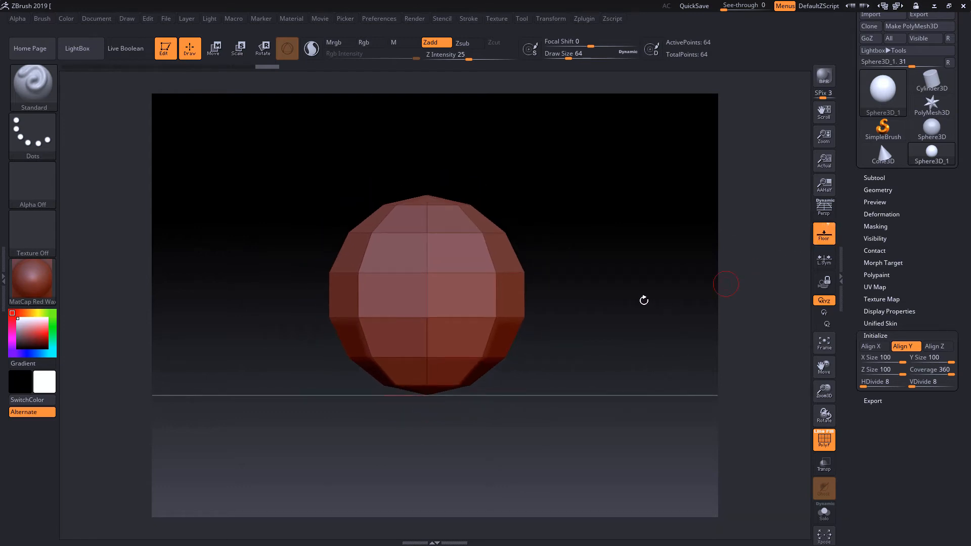
{"action": "left_click_drag", "start_coordinate": [660, 307], "coordinate": [652, 343]}
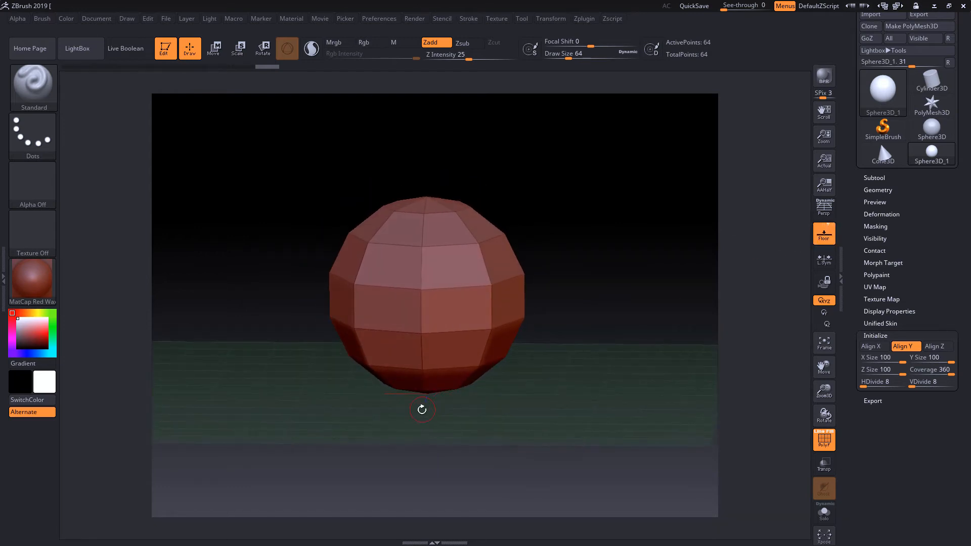
{"action": "left_click_drag", "start_coordinate": [592, 313], "coordinate": [436, 399]}
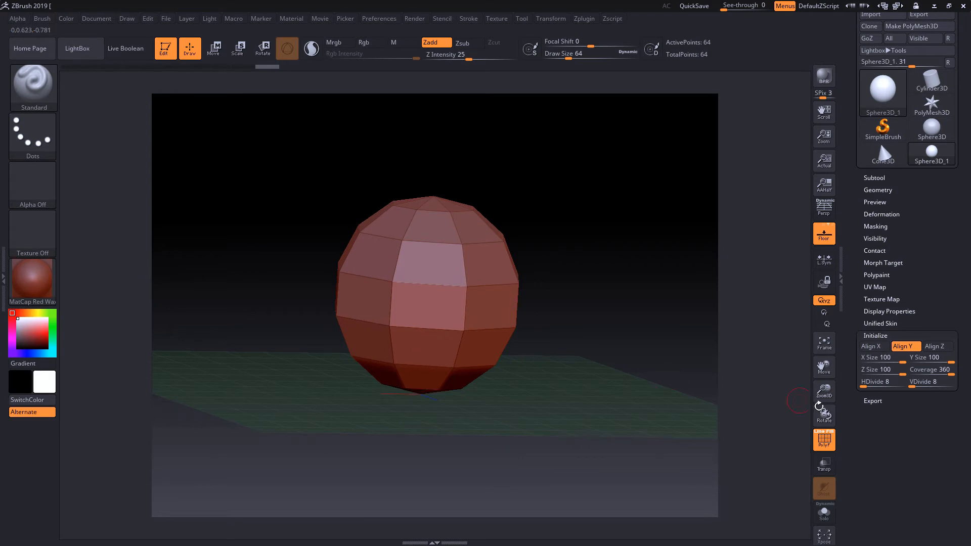
Toggle the transparency display on and off, and bring up the Move gizmo briefly before returning to Draw mode
{"action": "left_click", "coordinate": [824, 465]}
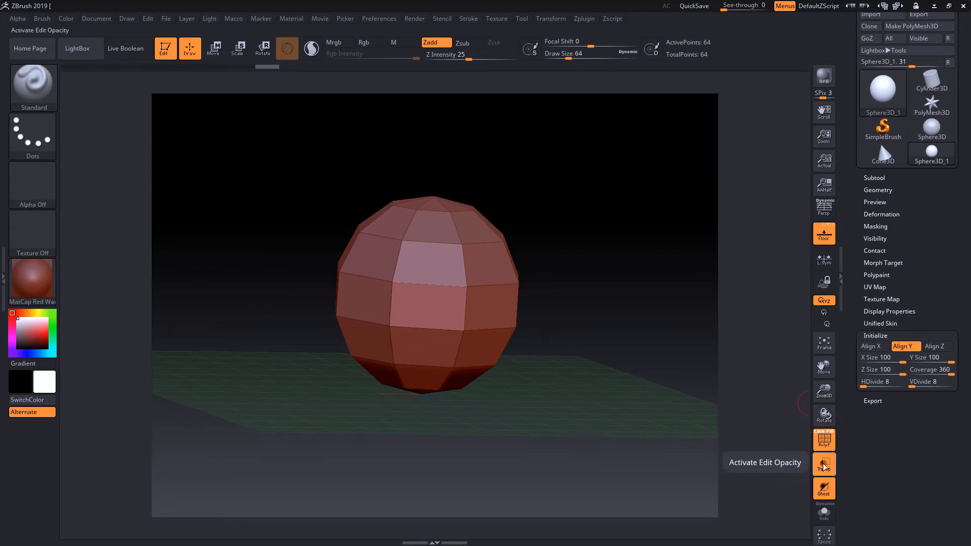
{"action": "left_click", "coordinate": [824, 465]}
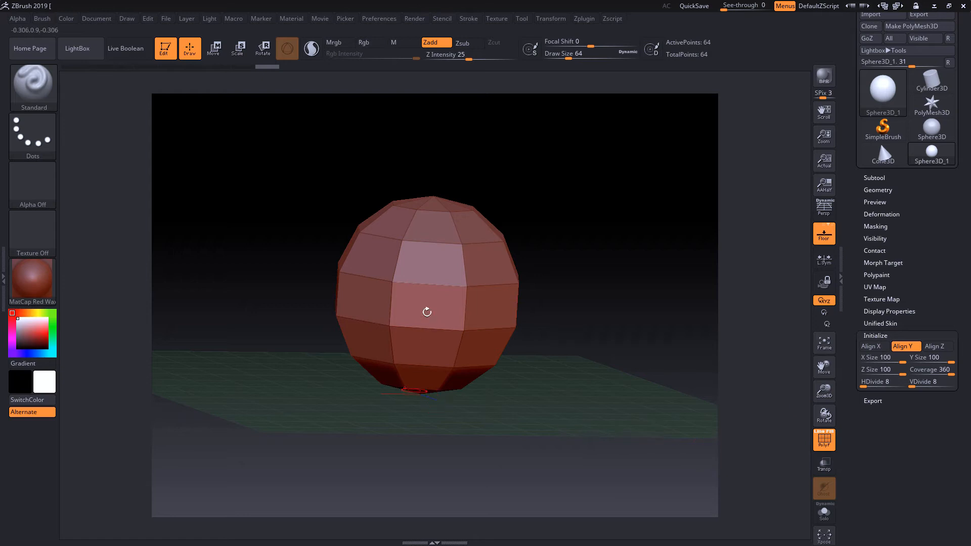
{"action": "left_click_drag", "start_coordinate": [648, 279], "coordinate": [323, 106]}
{"action": "left_click", "coordinate": [215, 50]}
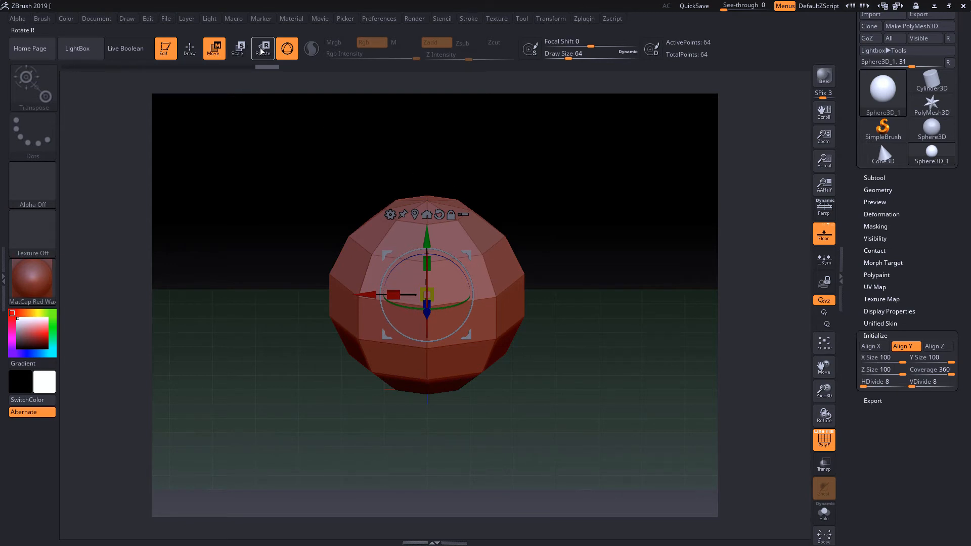
{"action": "left_click", "coordinate": [190, 48]}
{"action": "left_click_drag", "start_coordinate": [615, 249], "coordinate": [859, 400]}
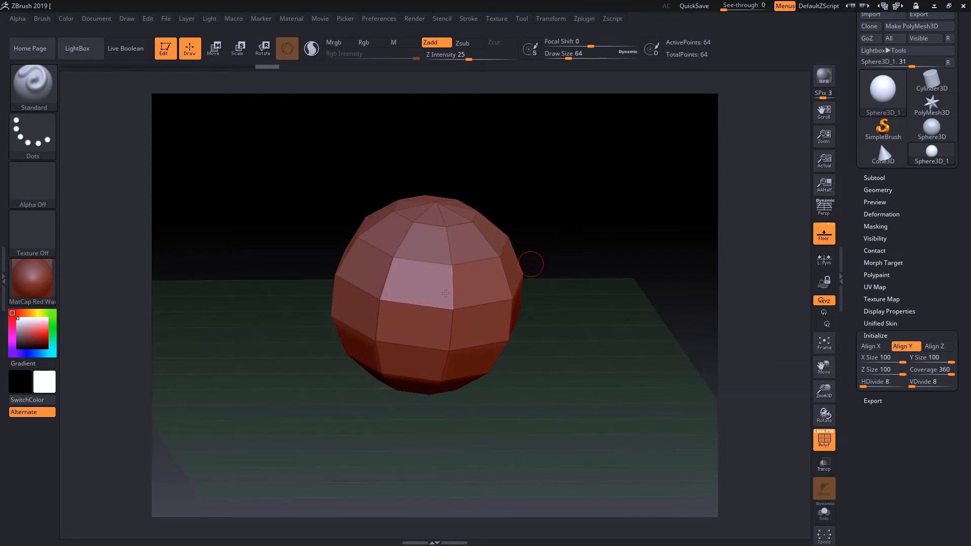
Try to sculpt on the primitive sphere and hide the floor grid
{"action": "left_click", "coordinate": [446, 313]}
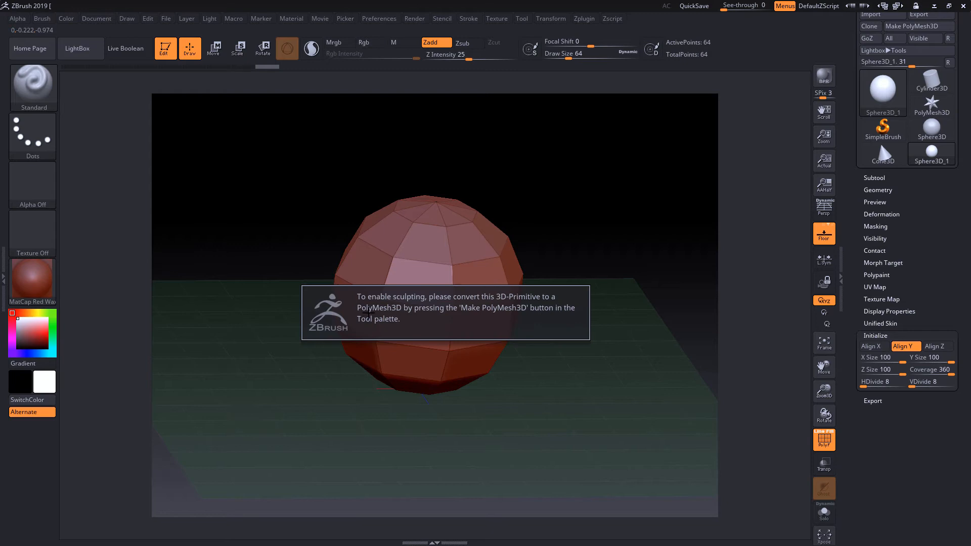
{"action": "left_click_drag", "start_coordinate": [631, 275], "coordinate": [836, 244]}
{"action": "left_click", "coordinate": [824, 237]}
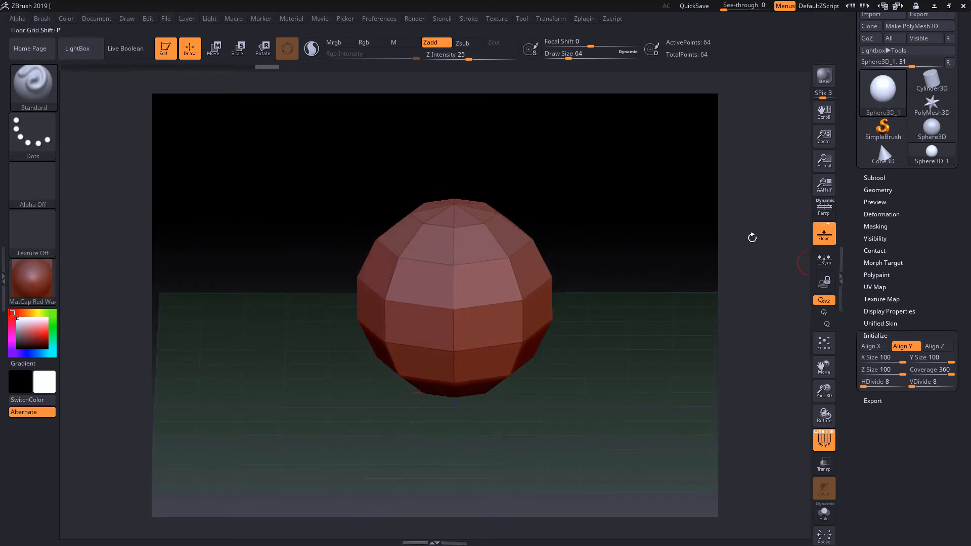
{"action": "right_click_drag", "start_coordinate": [671, 261], "coordinate": [643, 269], "text": "ctrl"}
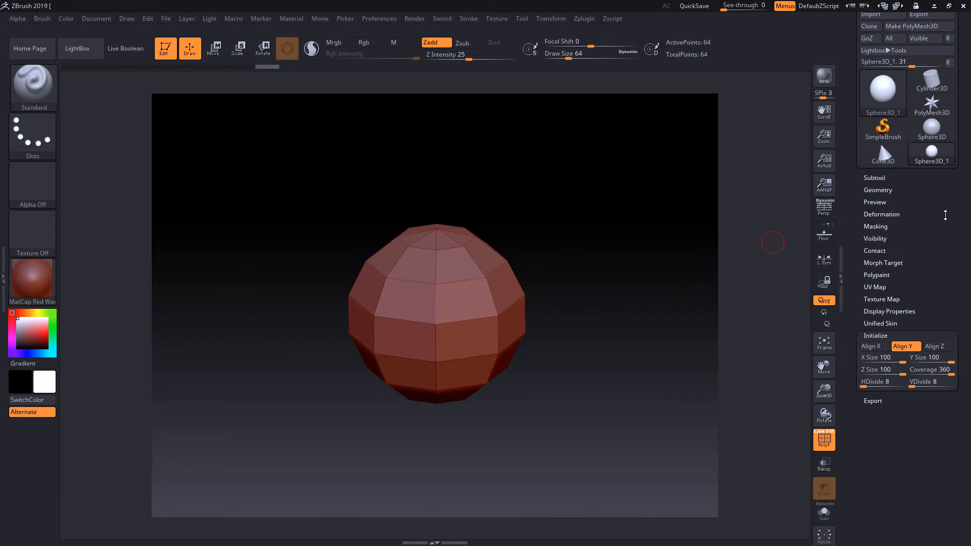
Convert the sphere primitive to a PolyMesh3D and check the Initialize options of the new mesh
{"action": "left_click_drag", "start_coordinate": [945, 216], "coordinate": [941, 287]}
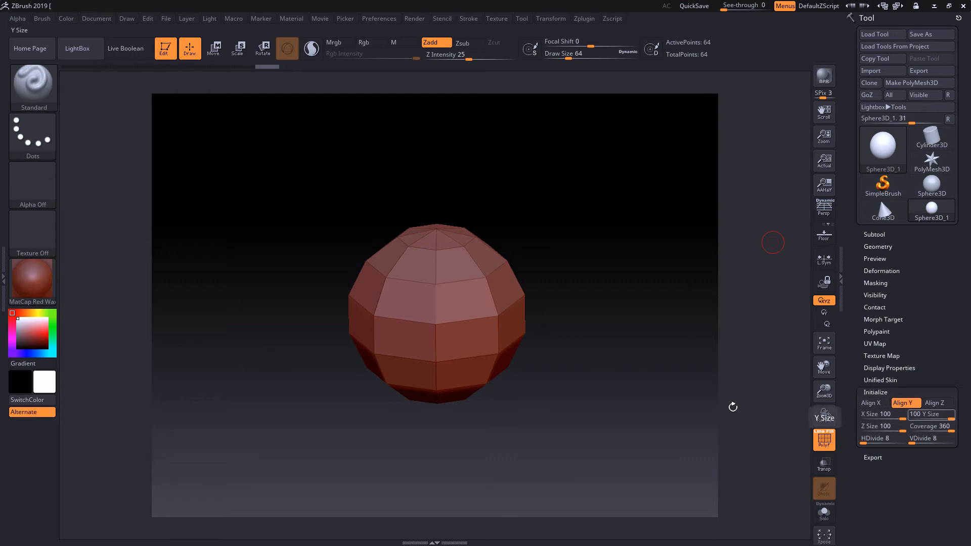
{"action": "left_click", "coordinate": [903, 83]}
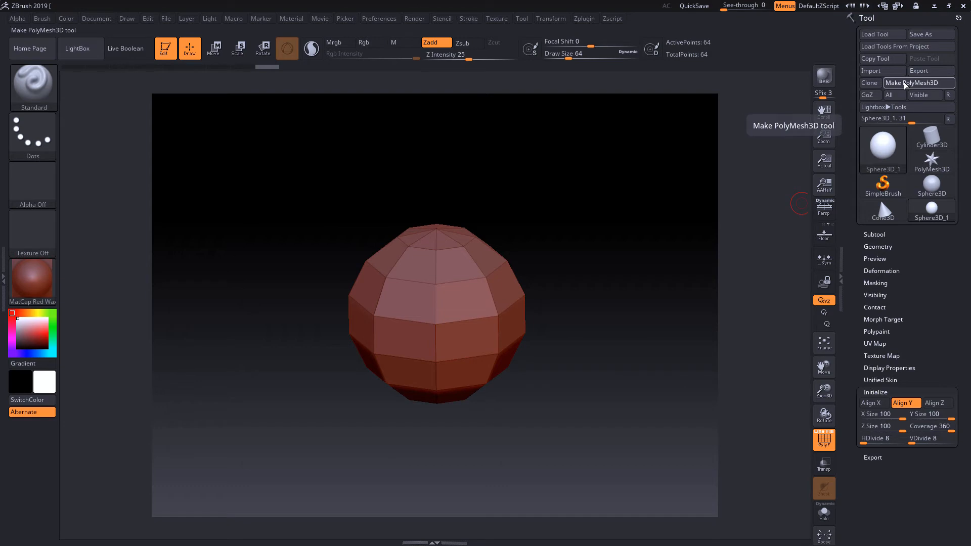
{"action": "left_click", "coordinate": [875, 537]}
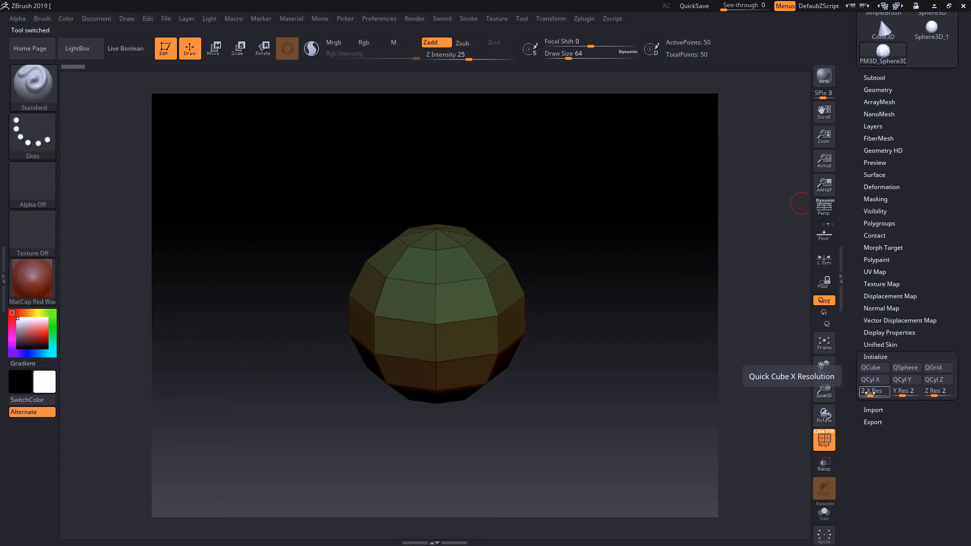
{"action": "left_click", "coordinate": [875, 357]}
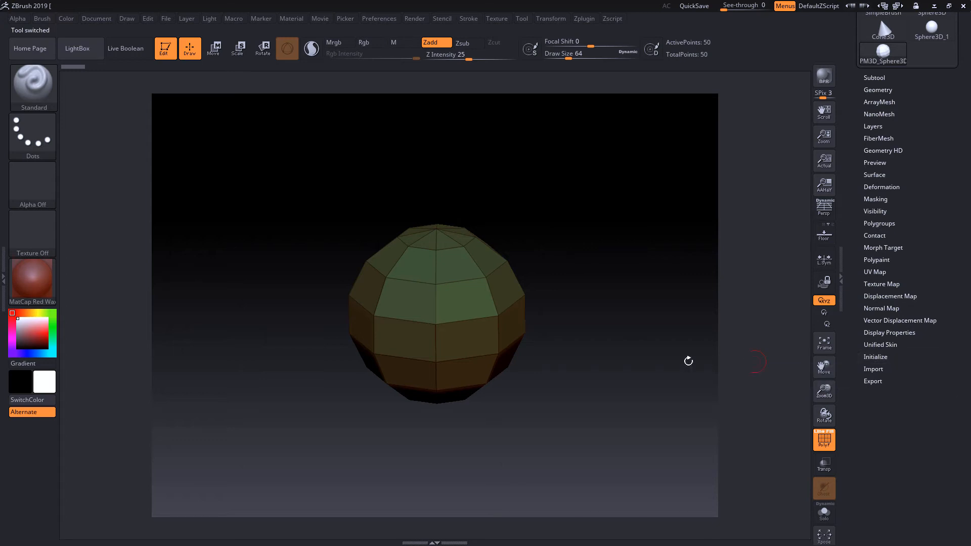
Examine the facets and polygroup colours of the converted sphere mesh from several angles
{"action": "left_click_drag", "start_coordinate": [599, 330], "coordinate": [601, 332]}
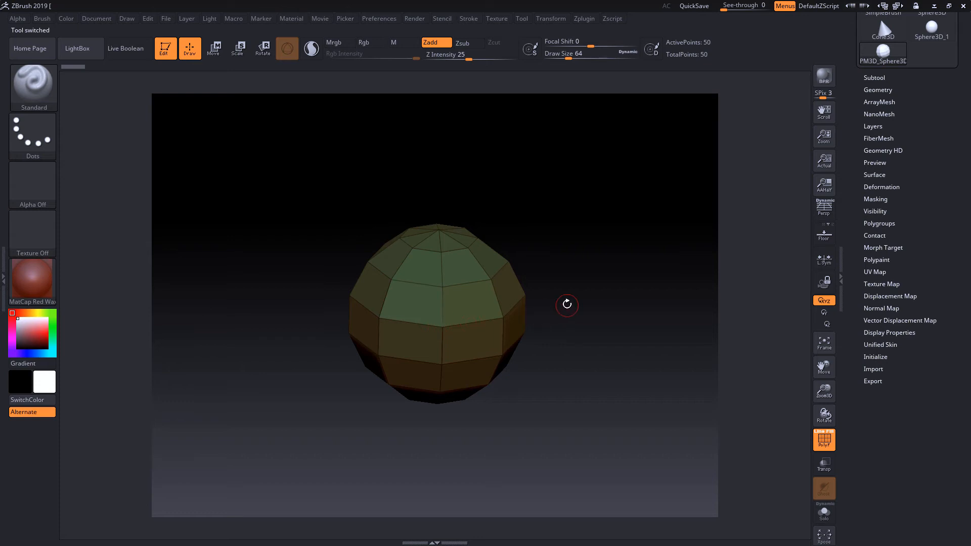
{"action": "left_click_drag", "start_coordinate": [589, 321], "coordinate": [564, 356], "text": "alt"}
{"action": "left_click_drag", "start_coordinate": [690, 354], "coordinate": [587, 335]}
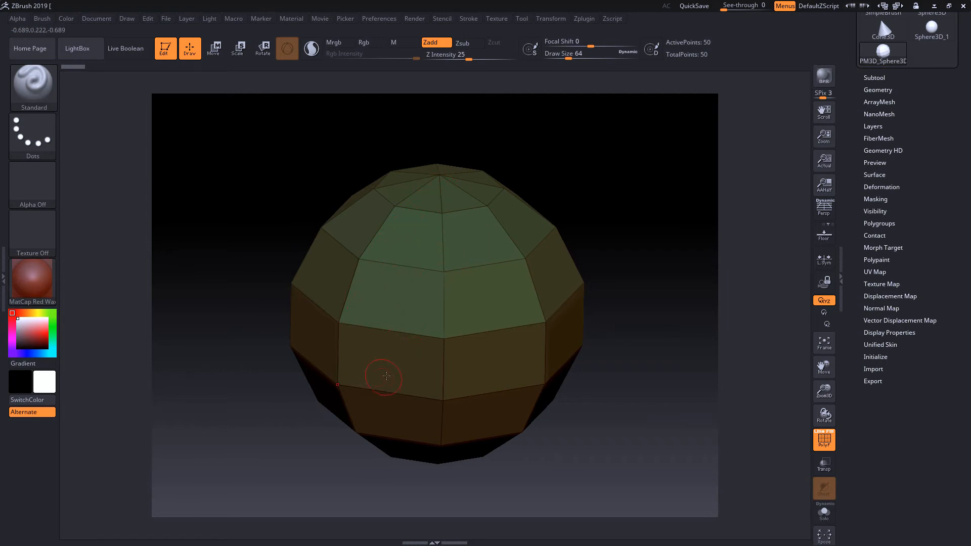
{"action": "mouse_move", "coordinate": [613, 385]}
{"action": "left_mouse_down"}
{"action": "mouse_move", "coordinate": [639, 353]}
{"action": "mouse_move", "coordinate": [597, 373]}
{"action": "mouse_move", "coordinate": [632, 354]}
{"action": "mouse_move", "coordinate": [626, 363]}
{"action": "mouse_move", "coordinate": [631, 332]}
{"action": "left_mouse_up"}
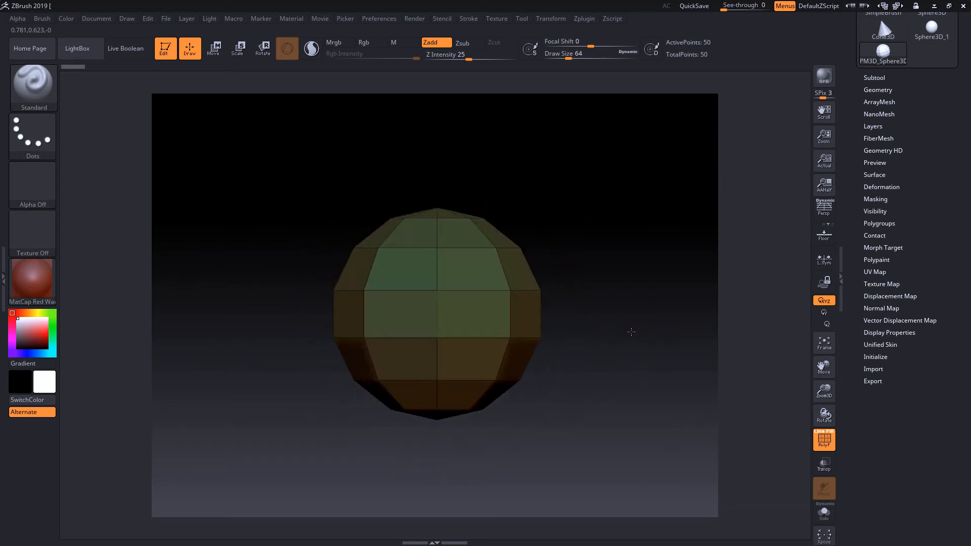
{"action": "left_click_drag", "start_coordinate": [628, 291], "coordinate": [609, 324]}
{"action": "mouse_move", "coordinate": [600, 288]}
{"action": "left_mouse_down", "text": "alt"}
{"action": "mouse_move", "coordinate": [625, 320]}
{"action": "mouse_move", "coordinate": [606, 304]}
{"action": "left_mouse_up", "text": "alt"}
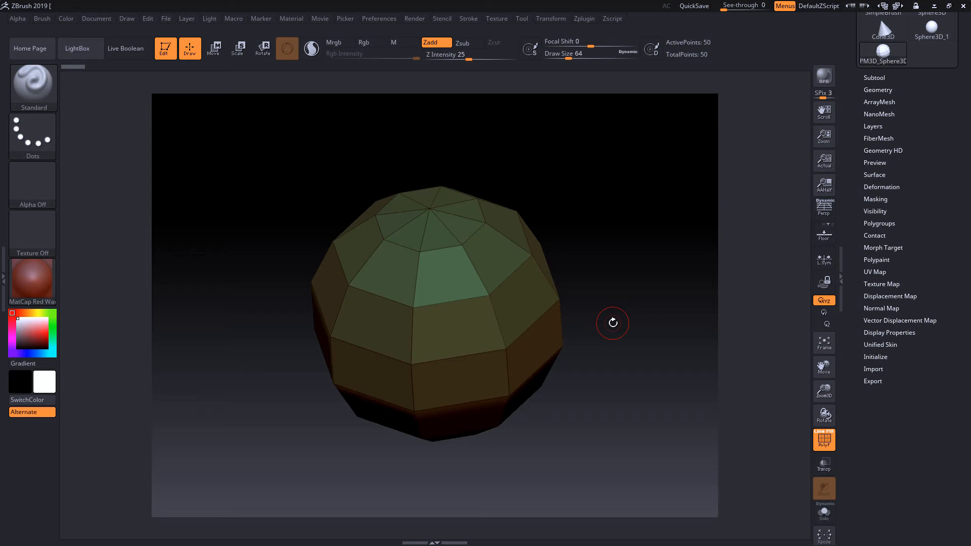
Switch to the Cone3D primitive and expand its Initialize settings
{"action": "scroll", "coordinate": [885, 146], "scroll_direction": "up", "scroll_amount": 4}
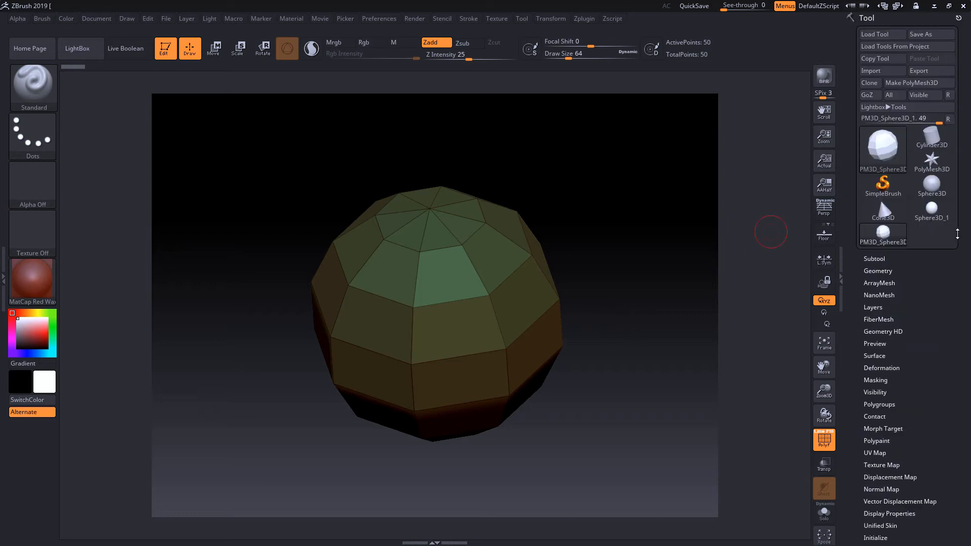
{"action": "left_click", "coordinate": [883, 148]}
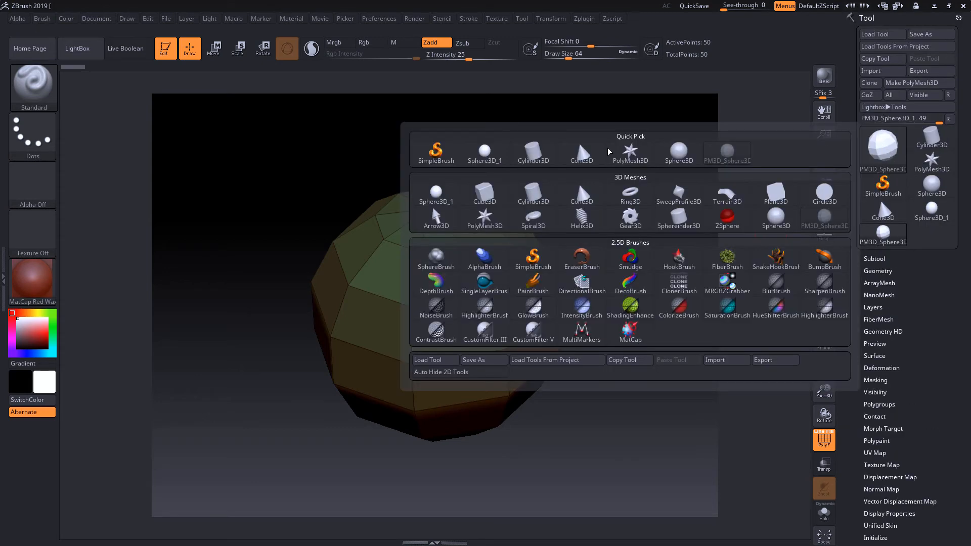
{"action": "left_click", "coordinate": [582, 195]}
{"action": "left_click", "coordinate": [880, 202]}
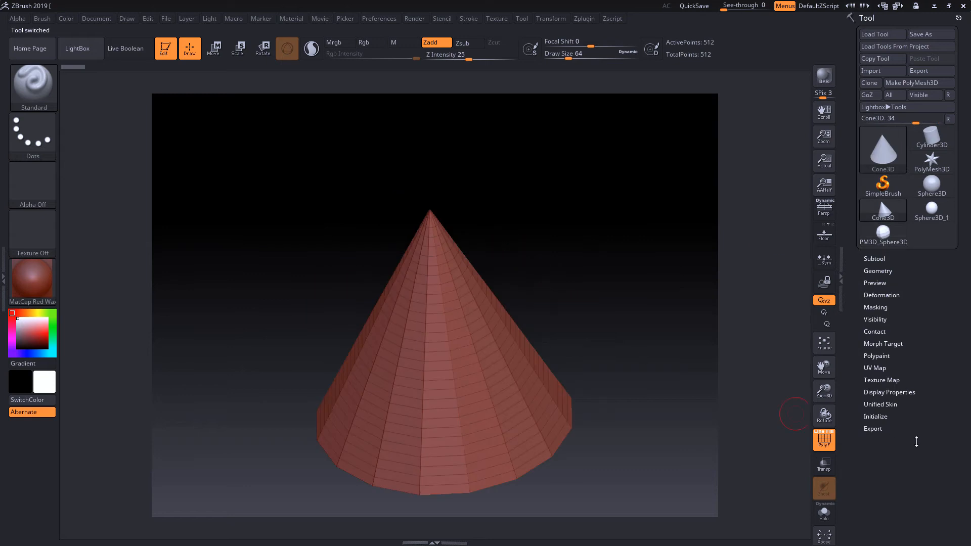
{"action": "left_click", "coordinate": [875, 416]}
{"action": "left_click_drag", "start_coordinate": [922, 490], "coordinate": [918, 434]}
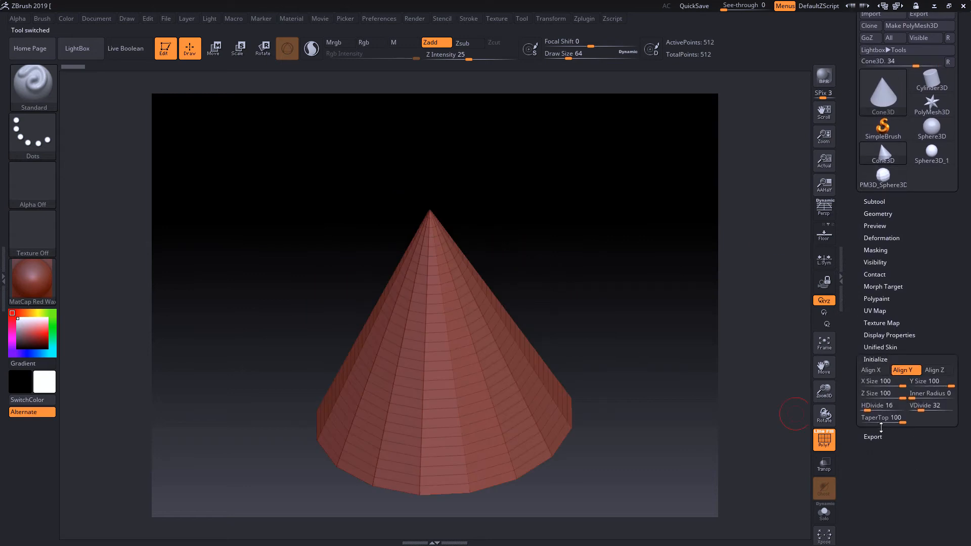
Set the cone's HDivide to 5, VDivide to 4 and TaperTop to 58 for a faceted, flat-topped shape
{"action": "left_click_drag", "start_coordinate": [867, 410], "coordinate": [912, 410]}
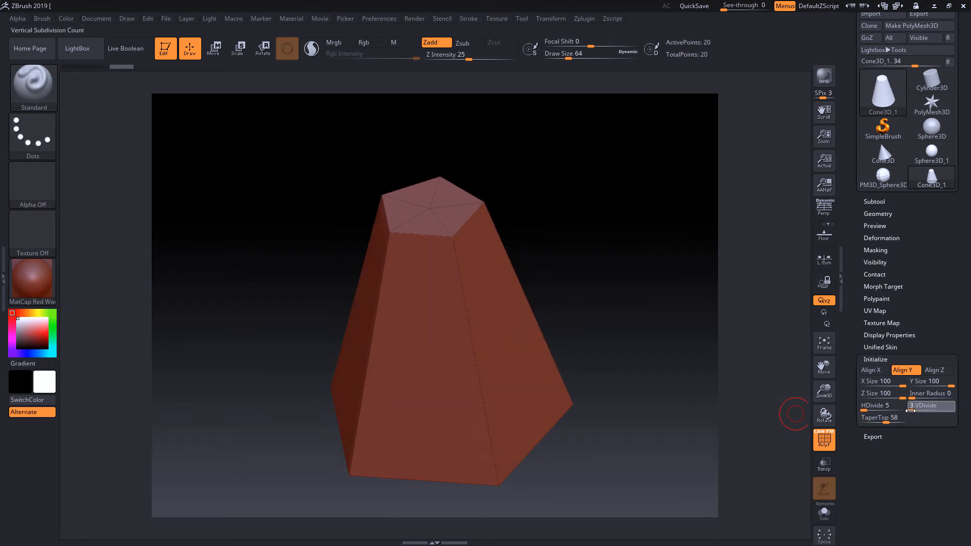
{"action": "left_click_drag", "start_coordinate": [667, 418], "coordinate": [785, 403]}
Switch to the Helix3D primitive and lower its Coverage to 6.3492
{"action": "left_click_drag", "start_coordinate": [929, 255], "coordinate": [929, 292]}
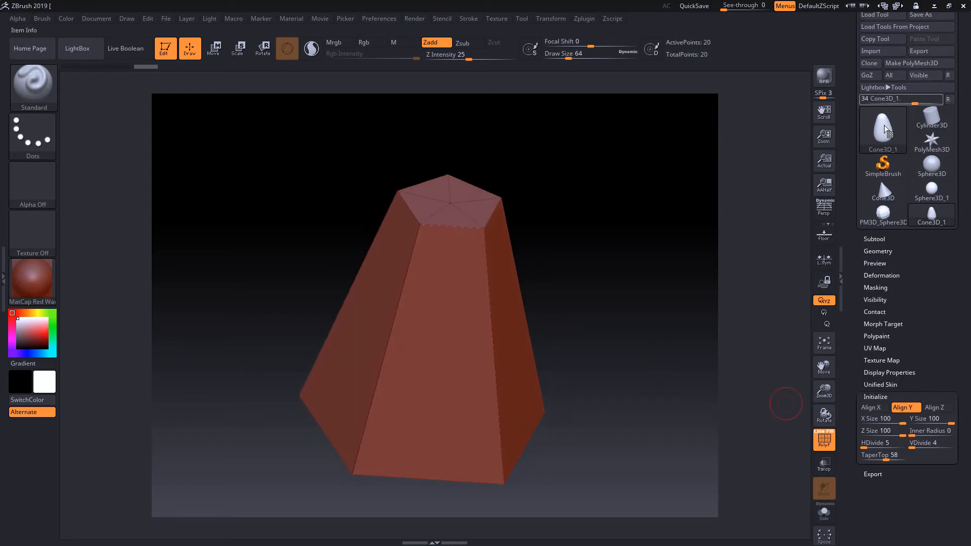
{"action": "left_click", "coordinate": [882, 126]}
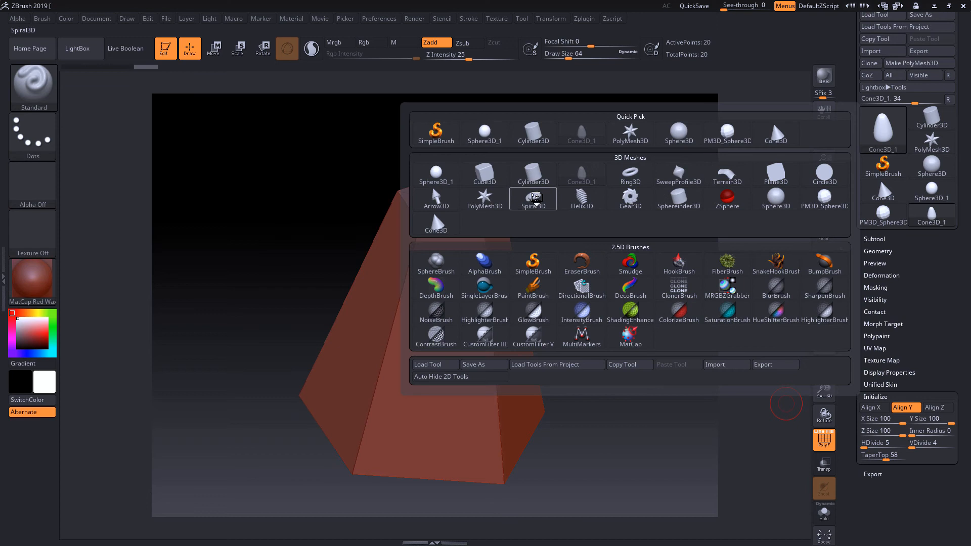
{"action": "left_click", "coordinate": [582, 199]}
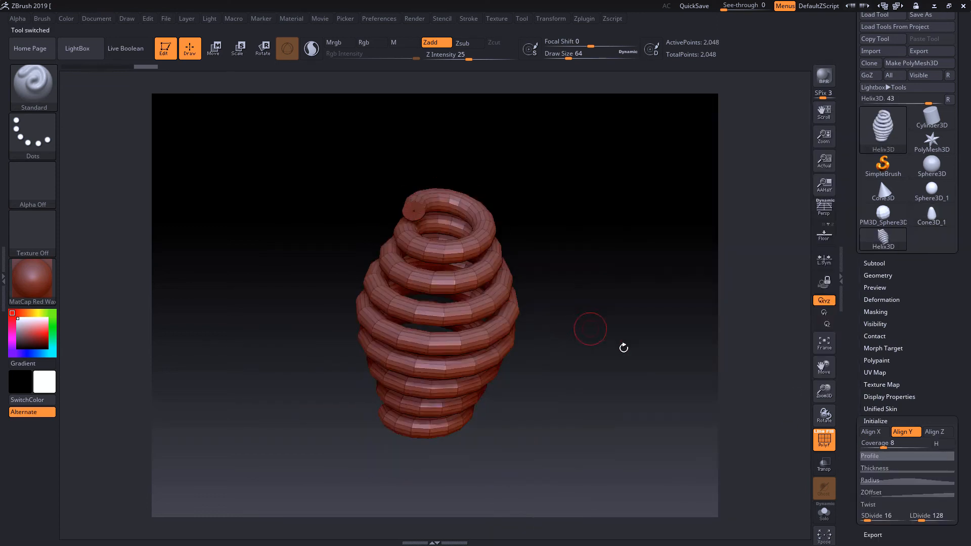
{"action": "left_click_drag", "start_coordinate": [919, 499], "coordinate": [919, 345]}
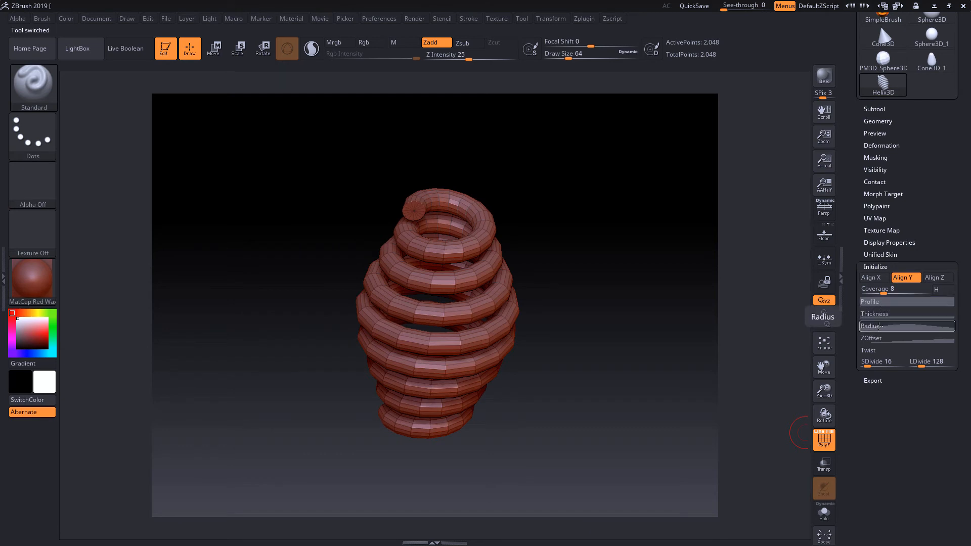
{"action": "left_click_drag", "start_coordinate": [667, 336], "coordinate": [663, 314]}
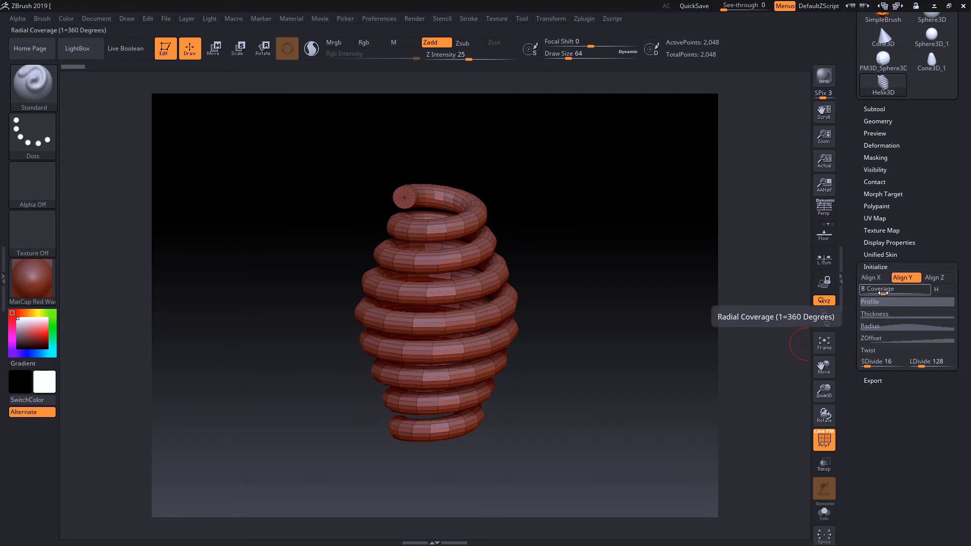
{"action": "mouse_move", "coordinate": [888, 292]}
{"action": "left_mouse_down"}
{"action": "mouse_move", "coordinate": [868, 294]}
{"action": "mouse_move", "coordinate": [879, 293]}
{"action": "left_mouse_up"}
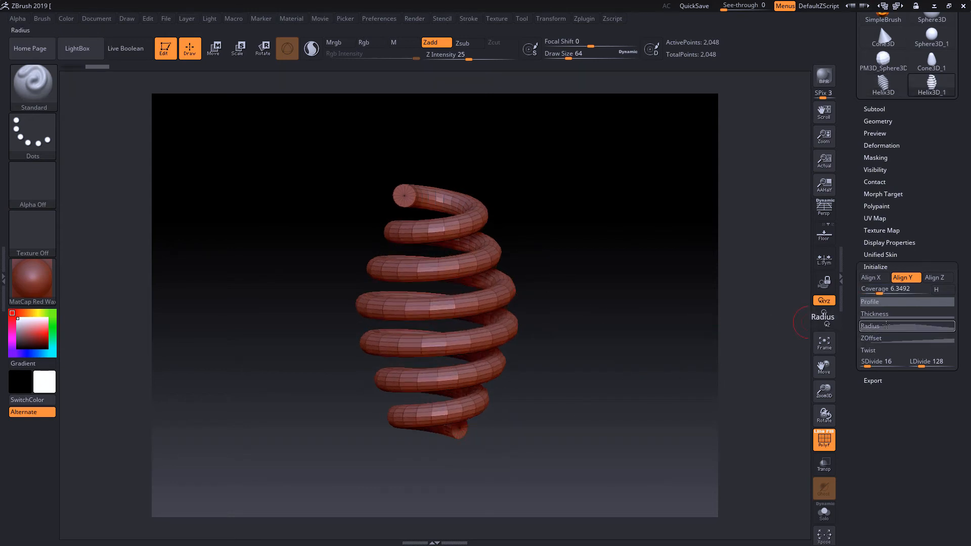
Open the helix's Radius curve, remove its middle peak point and lower its starting point to about 0.21
{"action": "left_click", "coordinate": [886, 325]}
{"action": "left_click", "coordinate": [908, 346]}
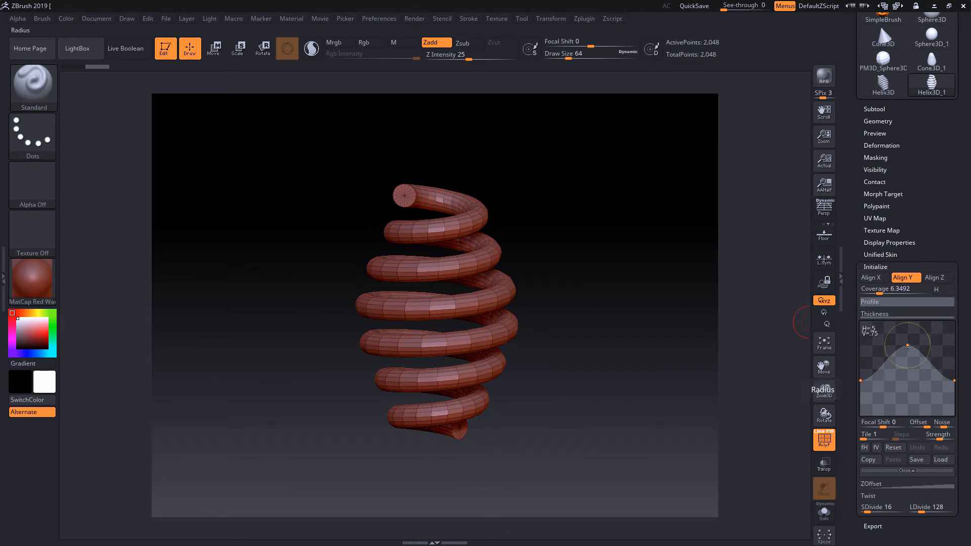
{"action": "left_click_drag", "start_coordinate": [909, 349], "coordinate": [893, 282]}
{"action": "mouse_move", "coordinate": [625, 324]}
{"action": "left_mouse_down"}
{"action": "mouse_move", "coordinate": [603, 323]}
{"action": "mouse_move", "coordinate": [615, 324]}
{"action": "left_mouse_up"}
{"action": "left_click_drag", "start_coordinate": [860, 380], "coordinate": [874, 397]}
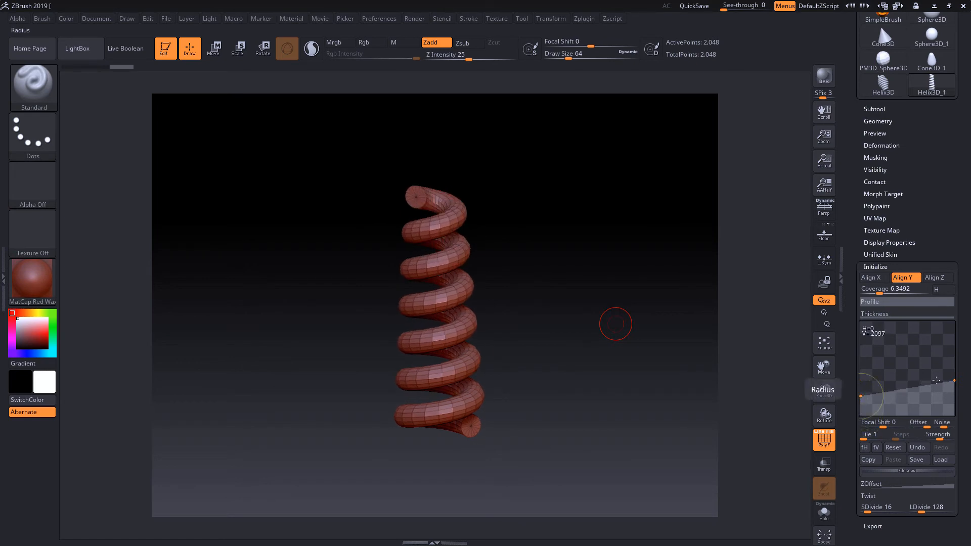
Reshape the helix's Radius curve into a wave with added points and reduce Coverage to 4.7619
{"action": "left_click_drag", "start_coordinate": [614, 417], "coordinate": [247, 408]}
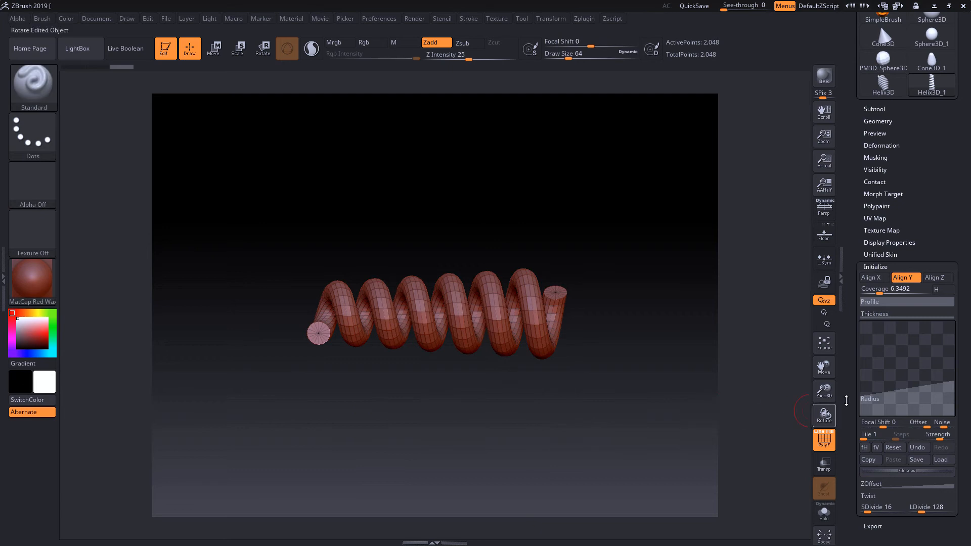
{"action": "left_click_drag", "start_coordinate": [861, 399], "coordinate": [874, 371]}
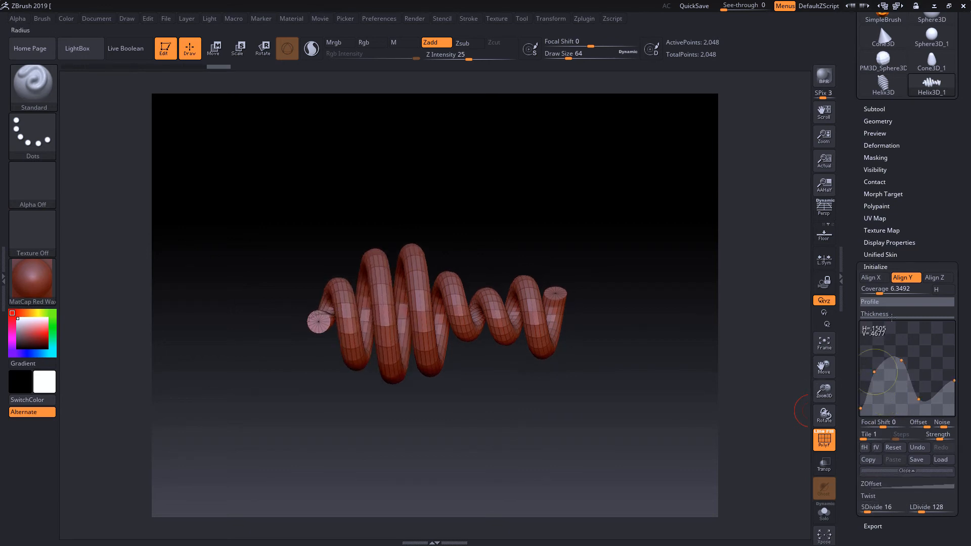
{"action": "mouse_move", "coordinate": [873, 293]}
{"action": "left_mouse_down"}
{"action": "mouse_move", "coordinate": [895, 291]}
{"action": "mouse_move", "coordinate": [874, 291]}
{"action": "left_mouse_up"}
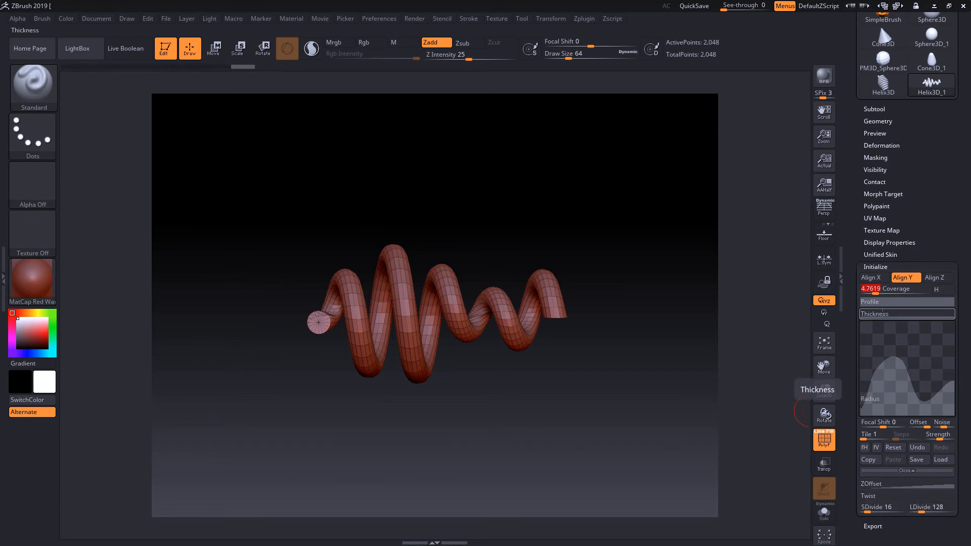
Thin the helix by lowering both end points of its Thickness curve, with the starting point at about 0.06
{"action": "left_click", "coordinate": [881, 312]}
{"action": "left_click_drag", "start_coordinate": [860, 379], "coordinate": [859, 398]}
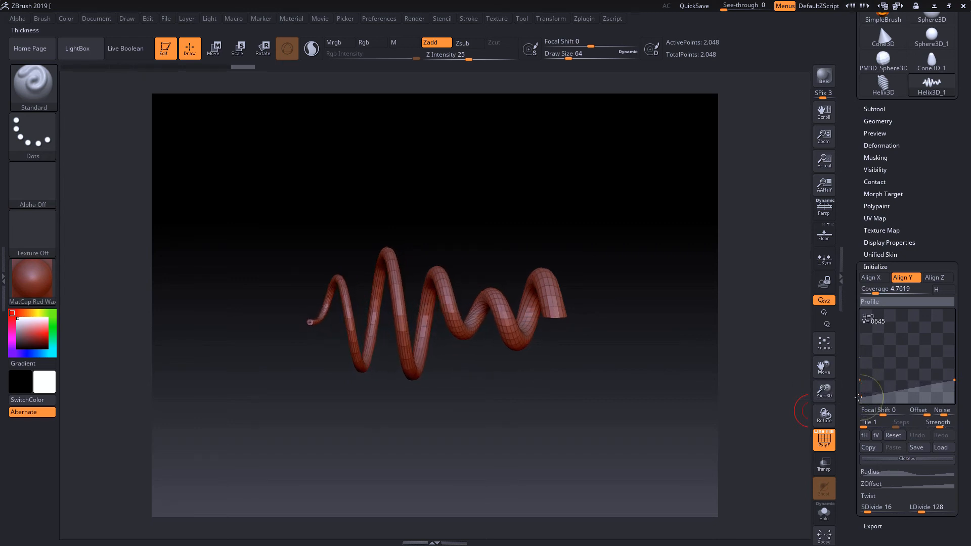
{"action": "mouse_move", "coordinate": [953, 379]}
{"action": "left_mouse_down"}
{"action": "mouse_move", "coordinate": [955, 345]}
{"action": "mouse_move", "coordinate": [953, 394]}
{"action": "left_mouse_up"}
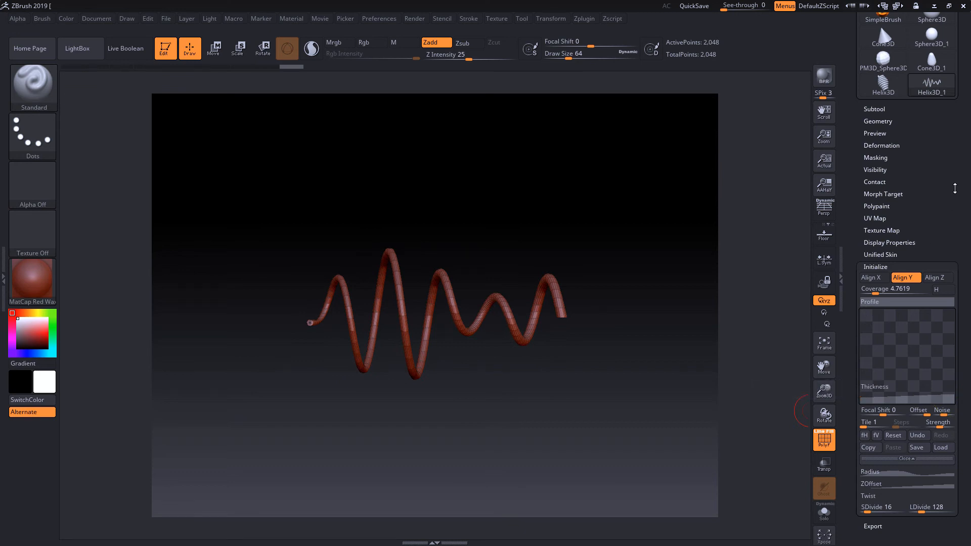
Switch to the Gear3D primitive and set its InnerH to 42 and Width to 22
{"action": "left_click_drag", "start_coordinate": [879, 24], "coordinate": [879, 96]}
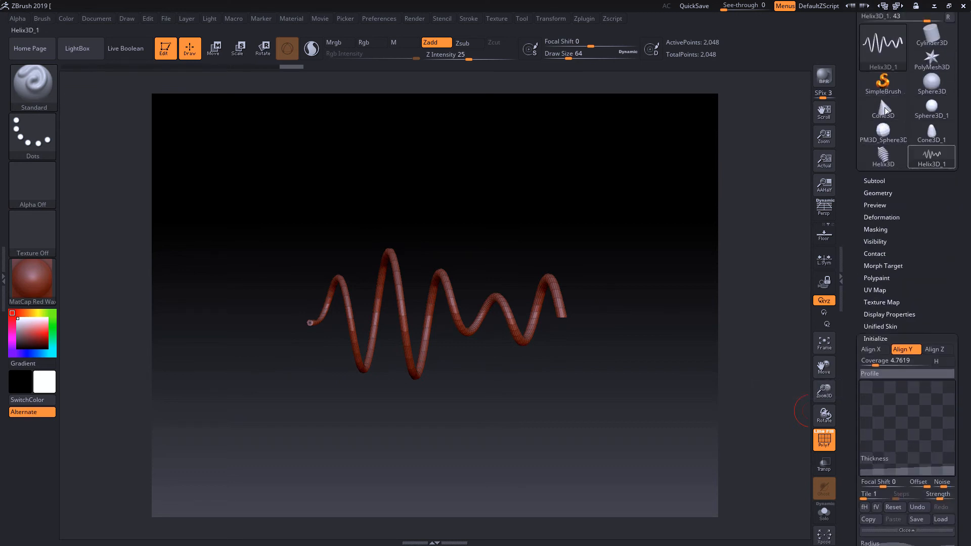
{"action": "left_click", "coordinate": [873, 44]}
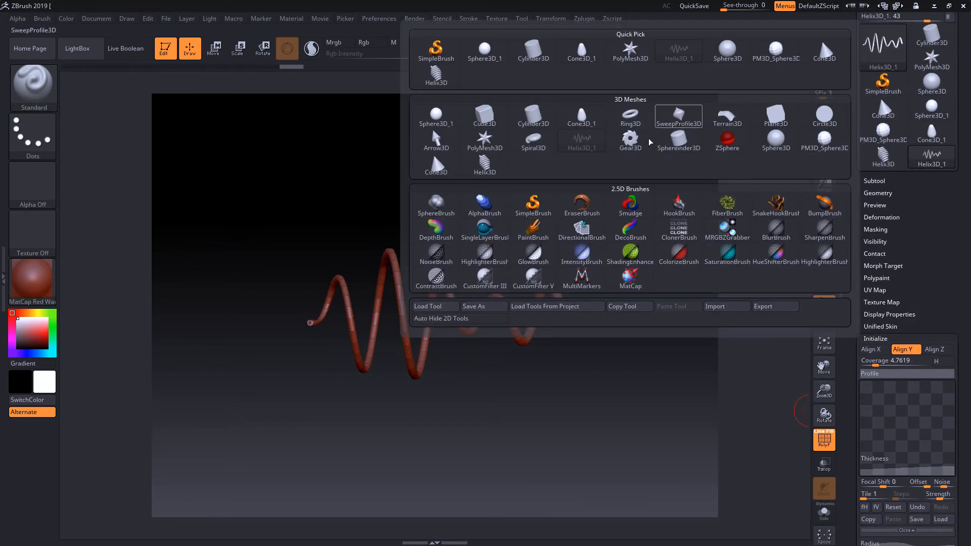
{"action": "left_click", "coordinate": [630, 138]}
{"action": "left_click_drag", "start_coordinate": [889, 532], "coordinate": [889, 470]}
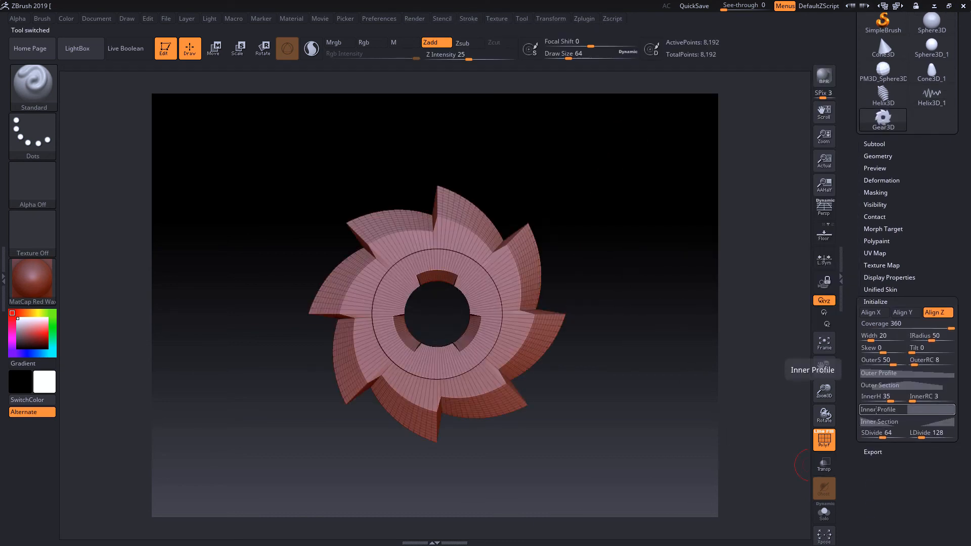
{"action": "left_click_drag", "start_coordinate": [891, 401], "coordinate": [884, 400]}
{"action": "left_click_drag", "start_coordinate": [872, 340], "coordinate": [872, 337]}
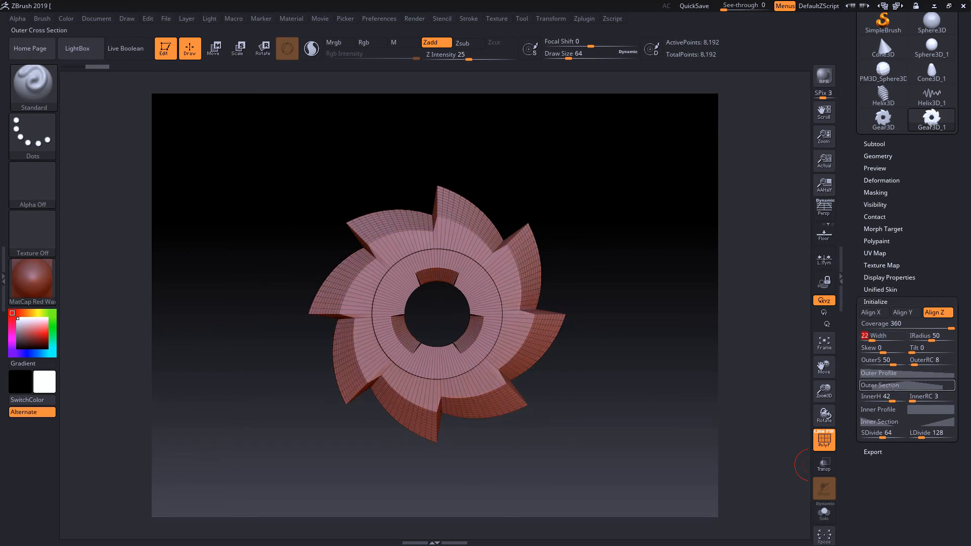
Lower the upper points of the gear's Outer Section curve to about half height and reshape its Outer Profile curve into a central peak
{"action": "left_click", "coordinate": [903, 386]}
{"action": "left_click_drag", "start_coordinate": [907, 381], "coordinate": [908, 428]}
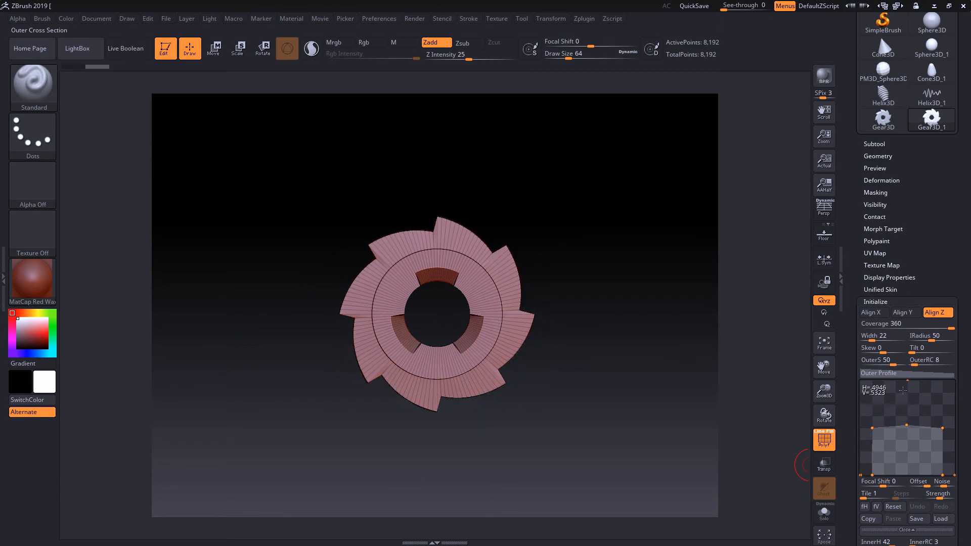
{"action": "left_click", "coordinate": [900, 373]}
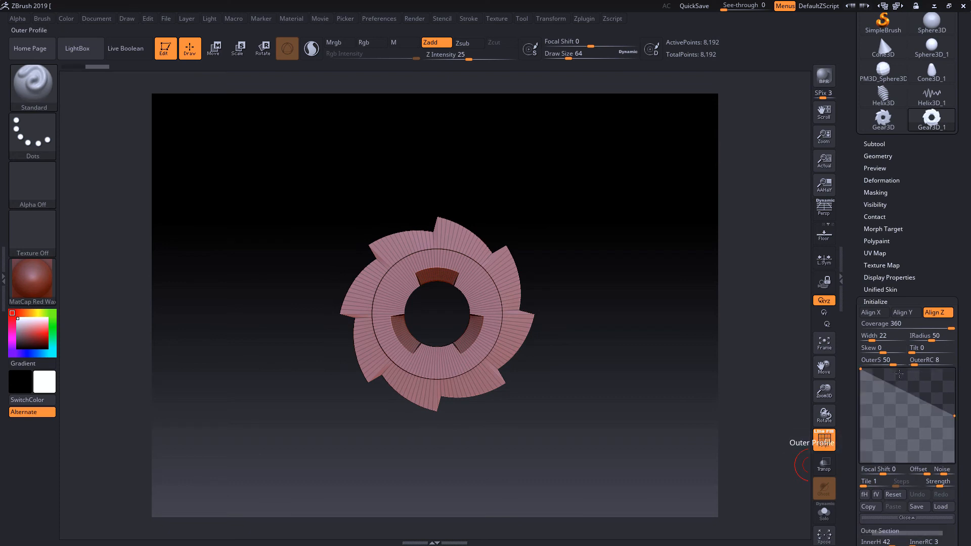
{"action": "left_click_drag", "start_coordinate": [860, 370], "coordinate": [903, 370]}
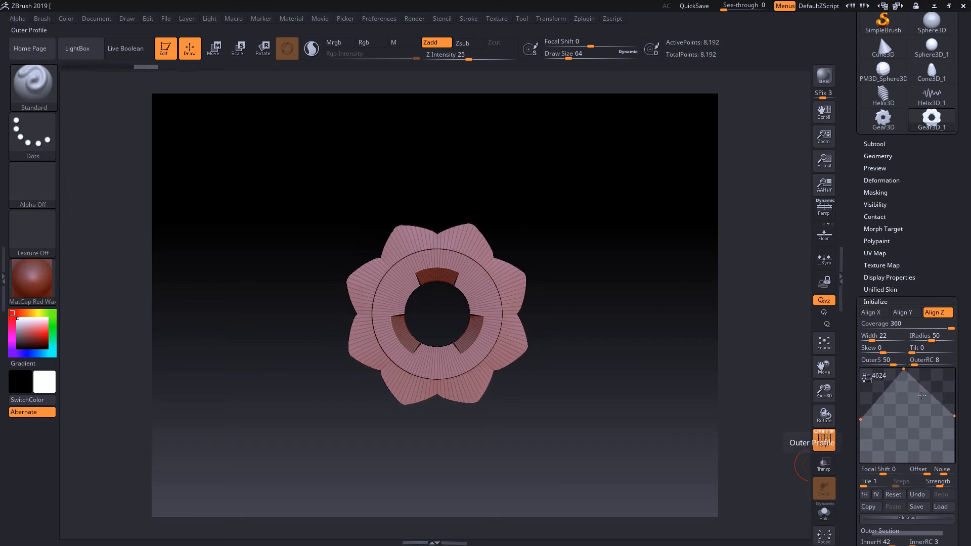
Set the gear's OuterS to 64, OuterRC to 35, IRadius to 49 and InnerH to 48
{"action": "left_click_drag", "start_coordinate": [962, 414], "coordinate": [963, 351]}
{"action": "left_click_drag", "start_coordinate": [927, 278], "coordinate": [924, 300]}
{"action": "left_click_drag", "start_coordinate": [602, 411], "coordinate": [600, 341]}
{"action": "left_click_drag", "start_coordinate": [960, 442], "coordinate": [960, 375]}
{"action": "left_click_drag", "start_coordinate": [892, 417], "coordinate": [893, 418]}
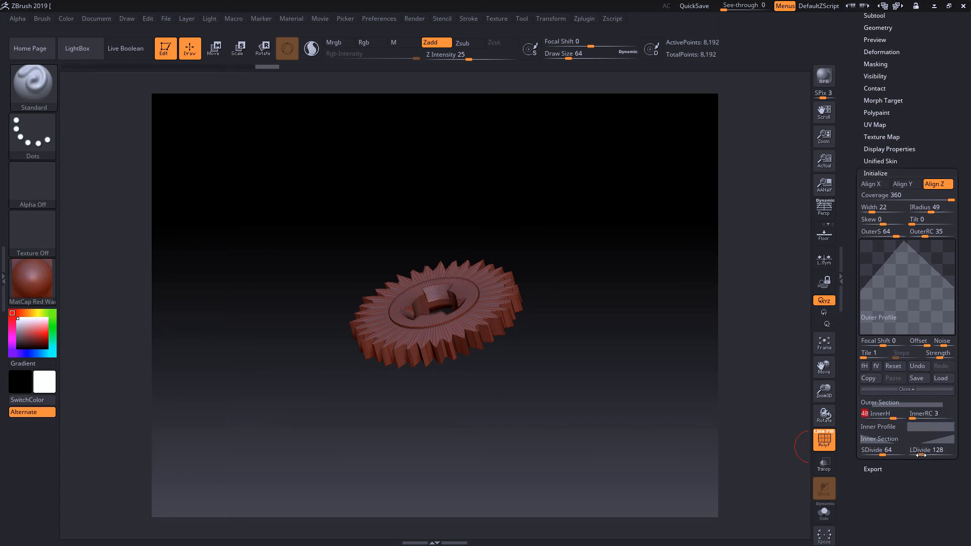
Lower the starting point of the gear's Inner Section curve to about 0.54 and remove the first of its two bottom points
{"action": "left_click", "coordinate": [872, 439]}
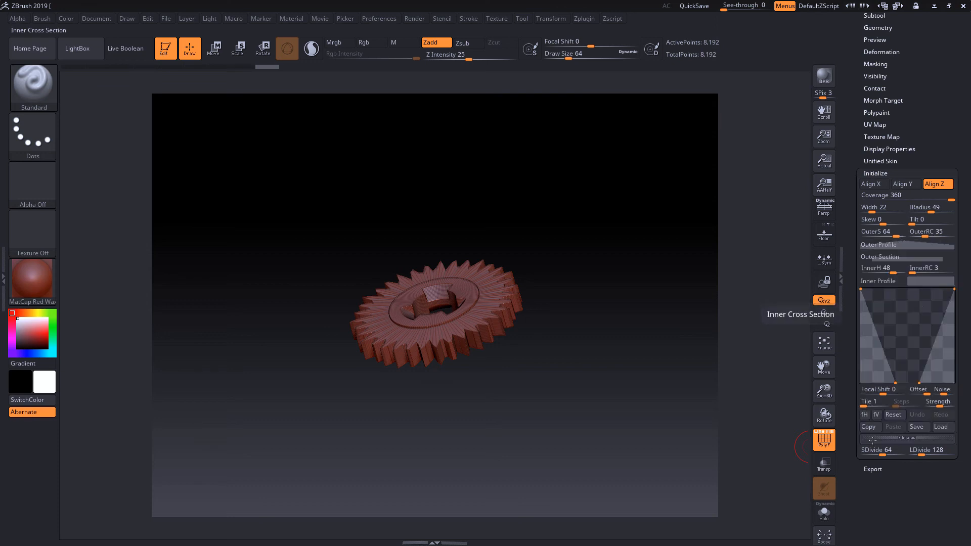
{"action": "left_click_drag", "start_coordinate": [597, 326], "coordinate": [597, 391]}
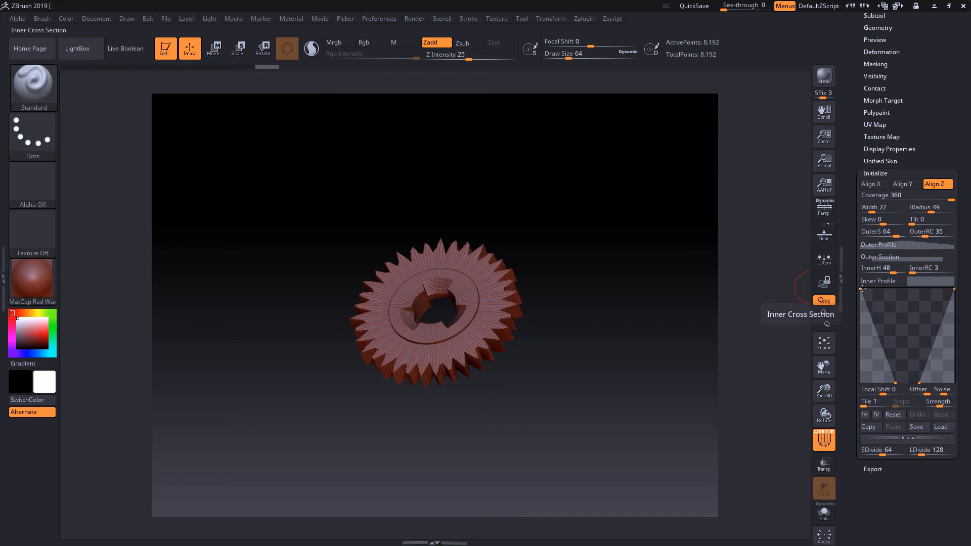
{"action": "left_click_drag", "start_coordinate": [861, 290], "coordinate": [857, 338]}
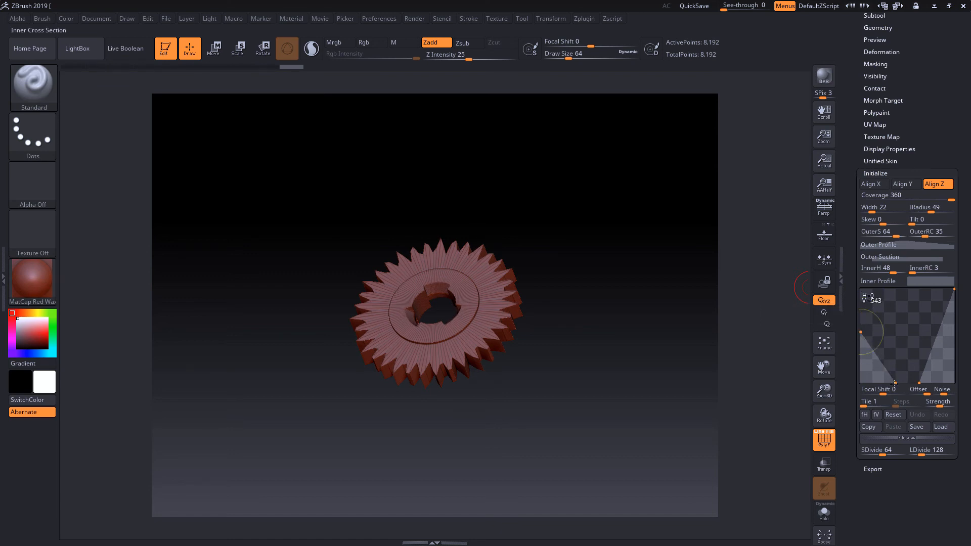
{"action": "left_click_drag", "start_coordinate": [895, 383], "coordinate": [893, 247]}
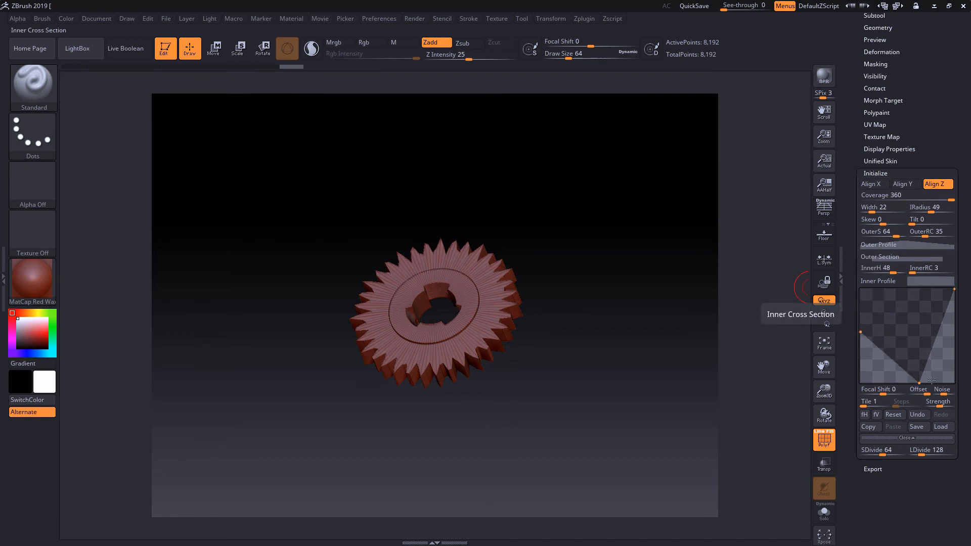
Add a point to the falling side of the Inner Section curve at about H 0.21, V 0.15
{"action": "left_click", "coordinate": [890, 357]}
{"action": "mouse_move", "coordinate": [890, 357]}
{"action": "left_mouse_down"}
{"action": "mouse_move", "coordinate": [890, 344]}
{"action": "mouse_move", "coordinate": [885, 366]}
{"action": "left_mouse_up"}
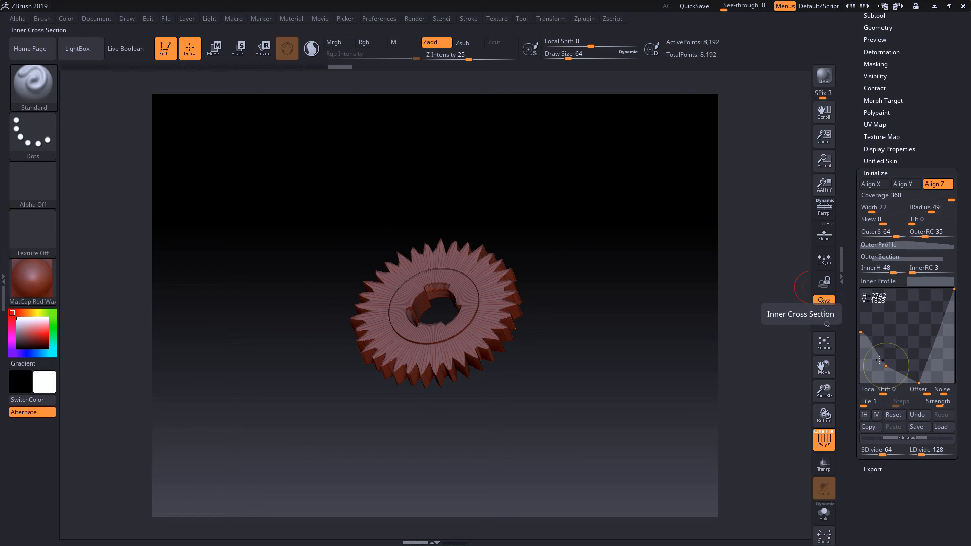
{"action": "left_click_drag", "start_coordinate": [882, 367], "coordinate": [853, 371]}
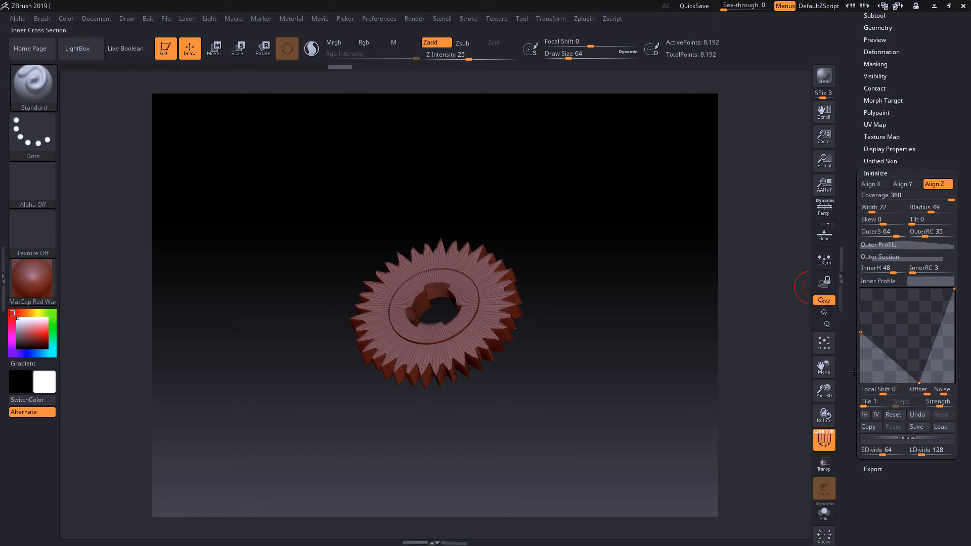
{"action": "left_click", "coordinate": [879, 368]}
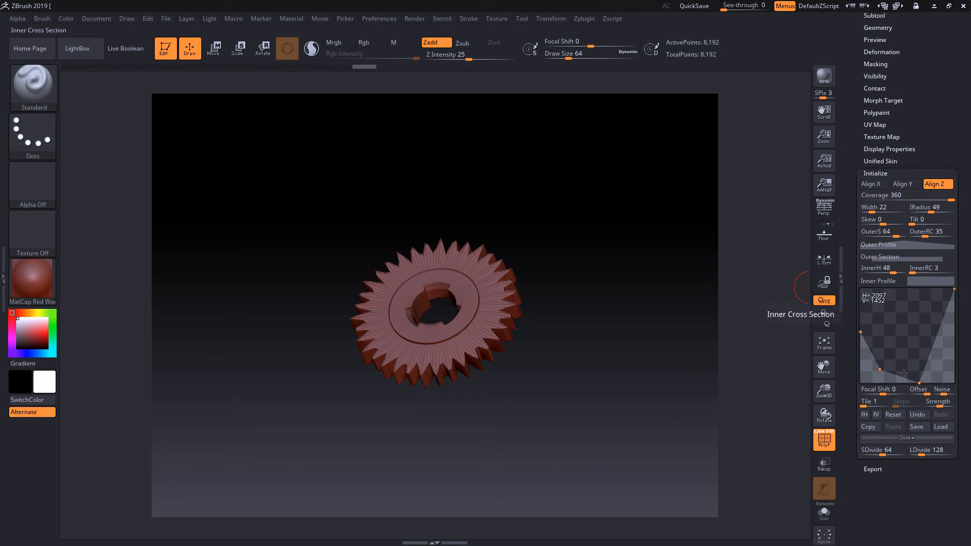
{"action": "left_click_drag", "start_coordinate": [680, 362], "coordinate": [678, 390]}
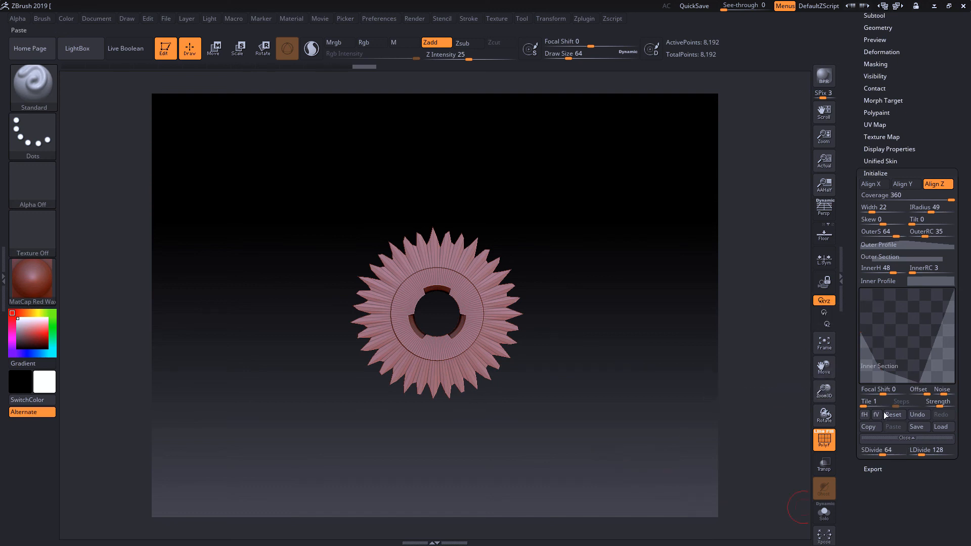
Try a sculpting stroke on the gear primitive and convert the gear to a PolyMesh3D
{"action": "left_click_drag", "start_coordinate": [961, 381], "coordinate": [959, 402]}
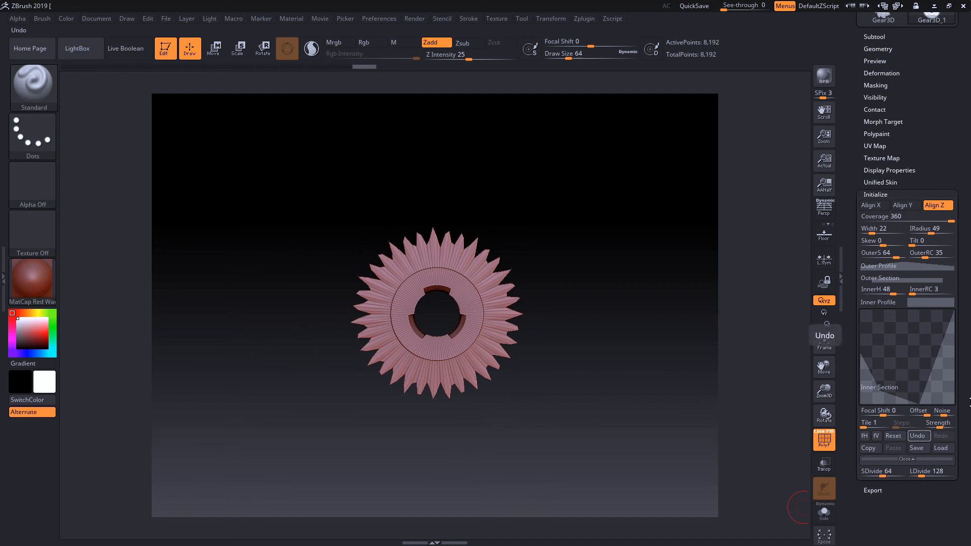
{"action": "left_click_drag", "start_coordinate": [957, 389], "coordinate": [957, 431]}
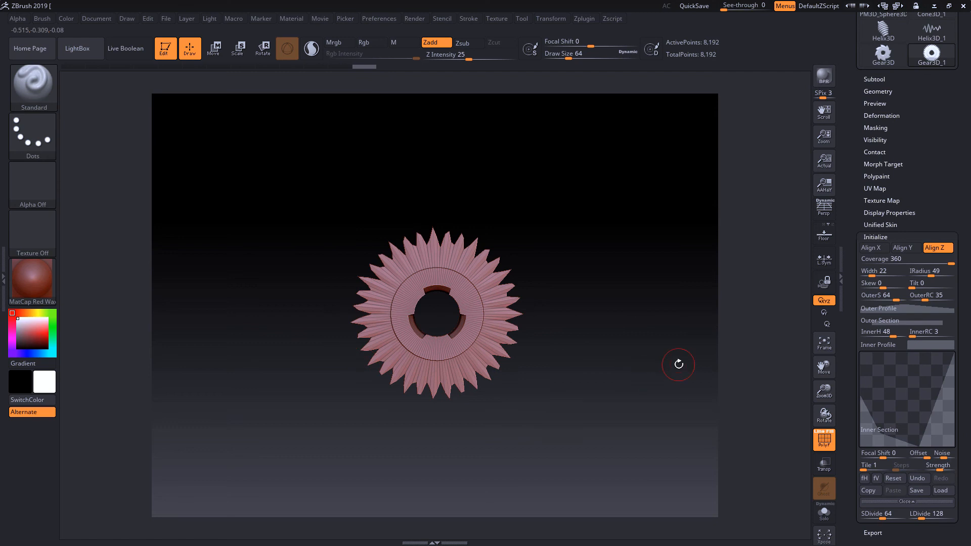
{"action": "left_click_drag", "start_coordinate": [960, 334], "coordinate": [960, 471]}
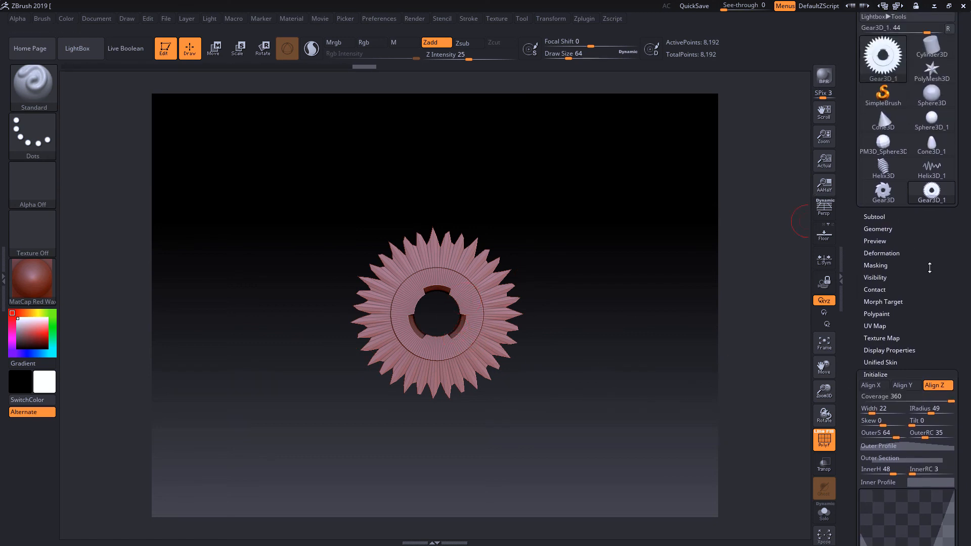
{"action": "left_click_drag", "start_coordinate": [929, 266], "coordinate": [922, 354]}
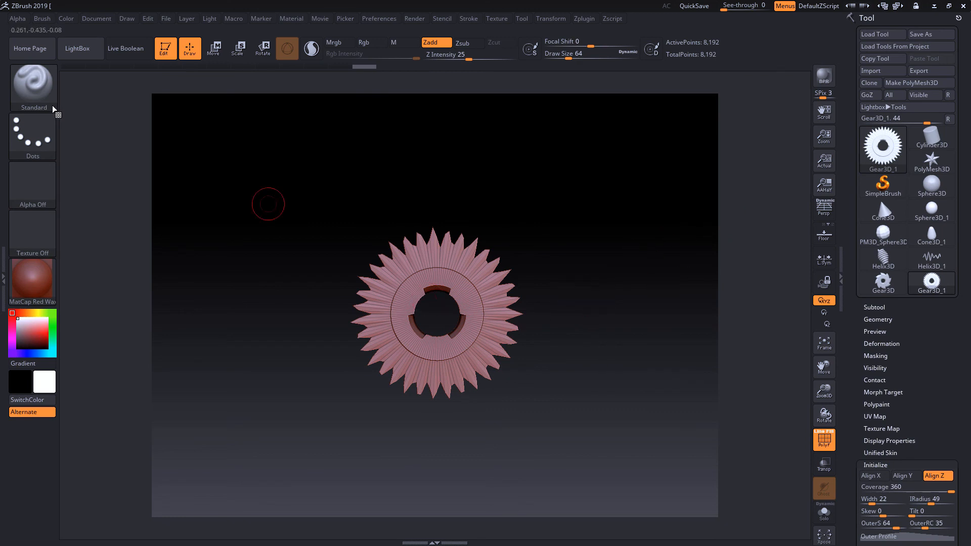
{"action": "left_click", "coordinate": [389, 323]}
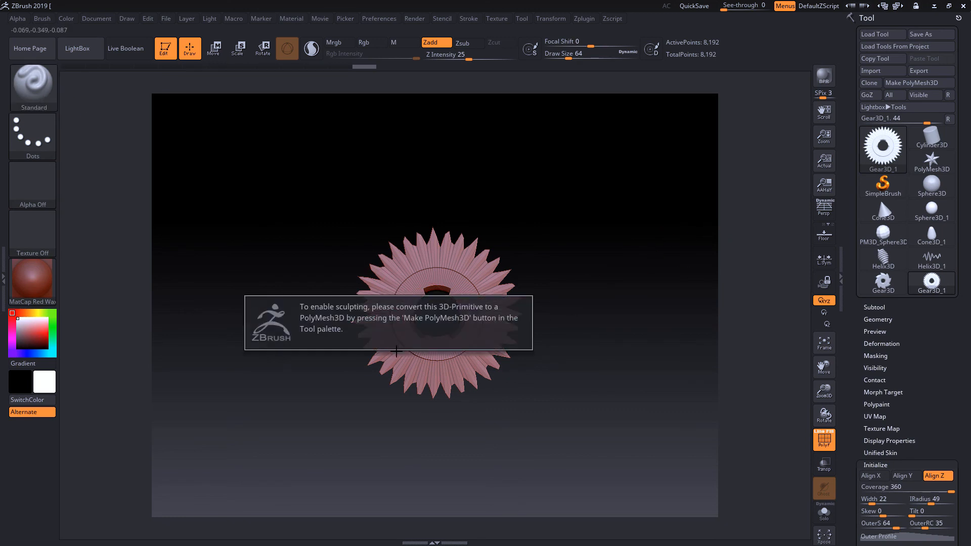
{"action": "left_click", "coordinate": [899, 84]}
Turn off the polyframe display on the converted gear and quick-save the project
{"action": "mouse_move", "coordinate": [597, 307]}
{"action": "left_mouse_down"}
{"action": "mouse_move", "coordinate": [479, 306]}
{"action": "mouse_move", "coordinate": [586, 311]}
{"action": "left_mouse_up"}
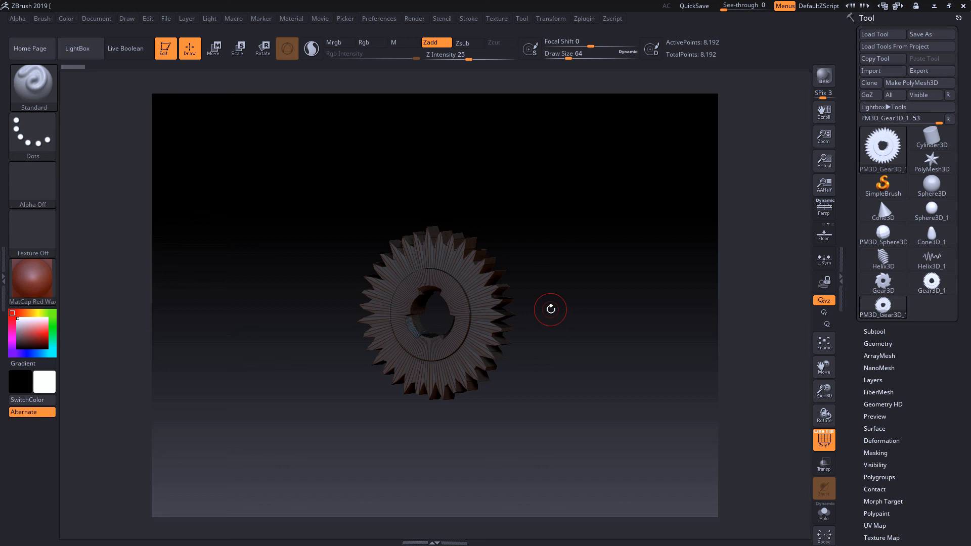
{"action": "left_click_drag", "start_coordinate": [555, 299], "coordinate": [599, 284]}
{"action": "left_click_drag", "start_coordinate": [616, 329], "coordinate": [590, 303], "text": "alt"}
{"action": "left_click_drag", "start_coordinate": [576, 358], "coordinate": [562, 296], "text": "alt"}
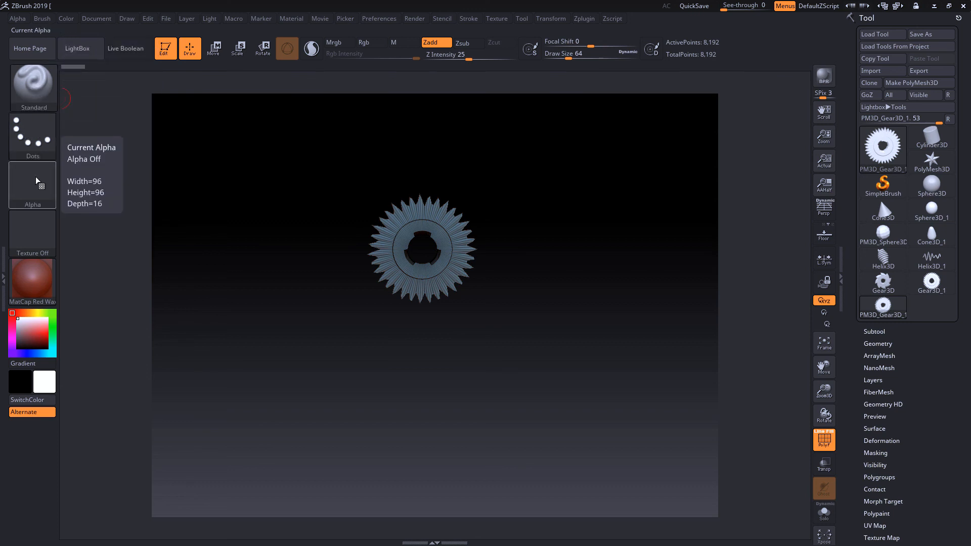
{"action": "left_click", "coordinate": [824, 439]}
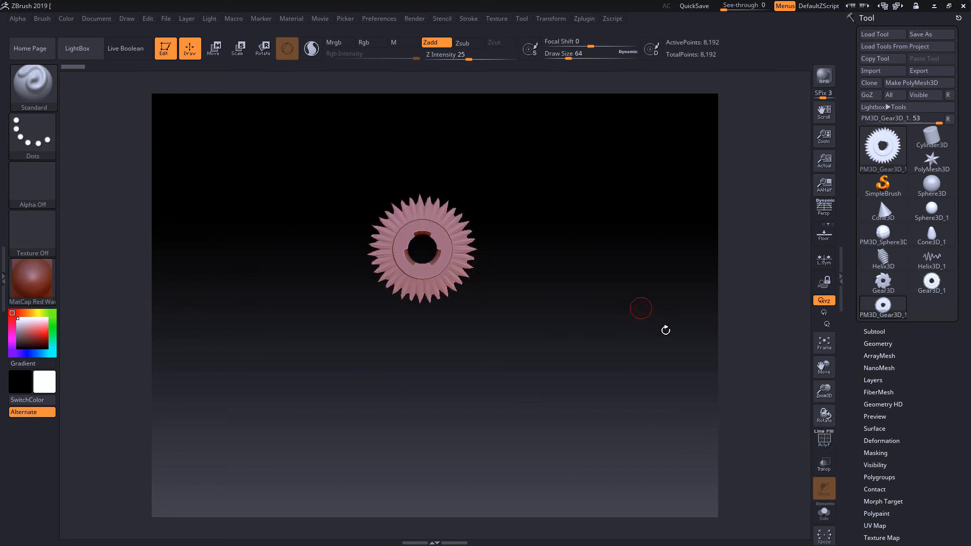
{"action": "left_click_drag", "start_coordinate": [651, 349], "coordinate": [635, 334], "text": "alt"}
{"action": "left_click_drag", "start_coordinate": [545, 259], "coordinate": [669, 332], "text": "alt"}
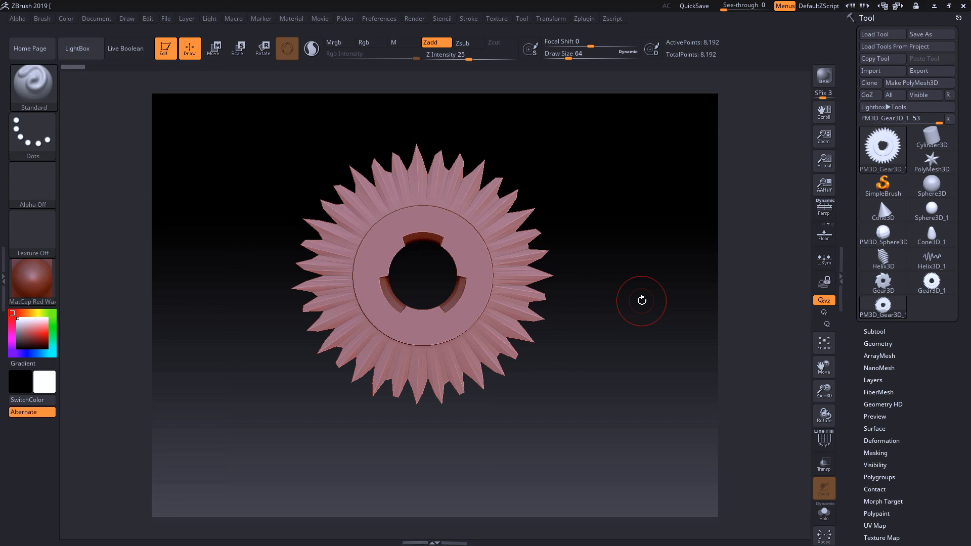
{"action": "key", "text": "ctrl+s"}
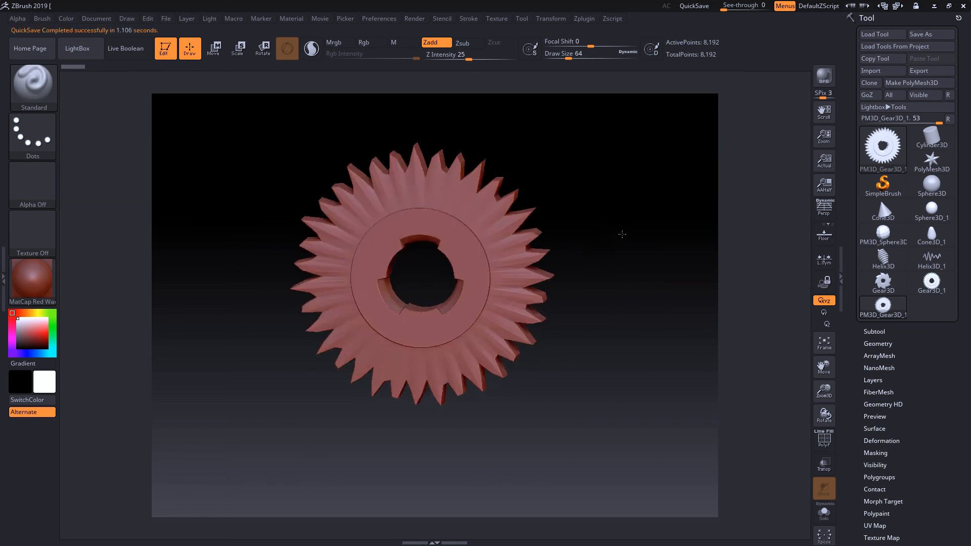
Try Move mode on the gear, toggle between the Gizmo 3D and the transpose line, and return to Draw mode
{"action": "left_click_drag", "start_coordinate": [599, 248], "coordinate": [568, 244]}
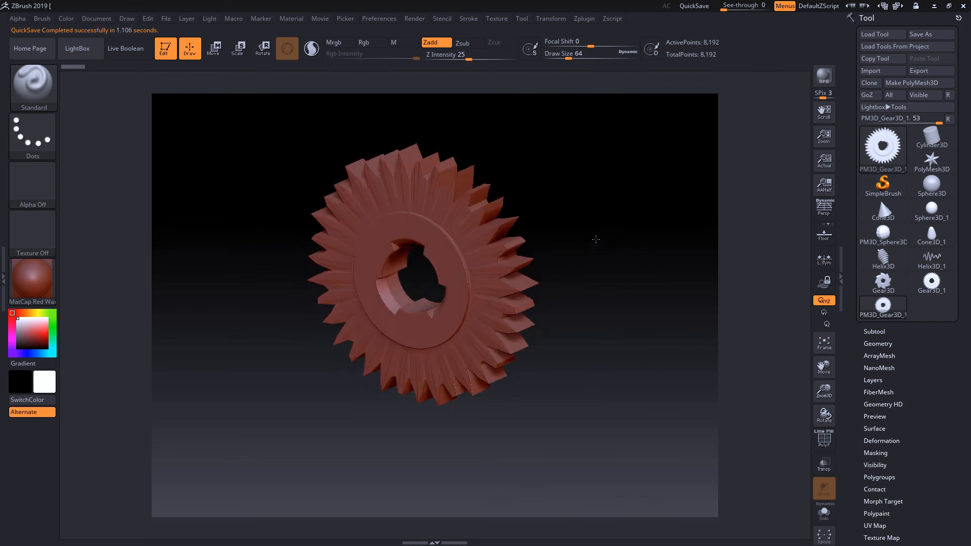
{"action": "left_click_drag", "start_coordinate": [592, 252], "coordinate": [646, 194]}
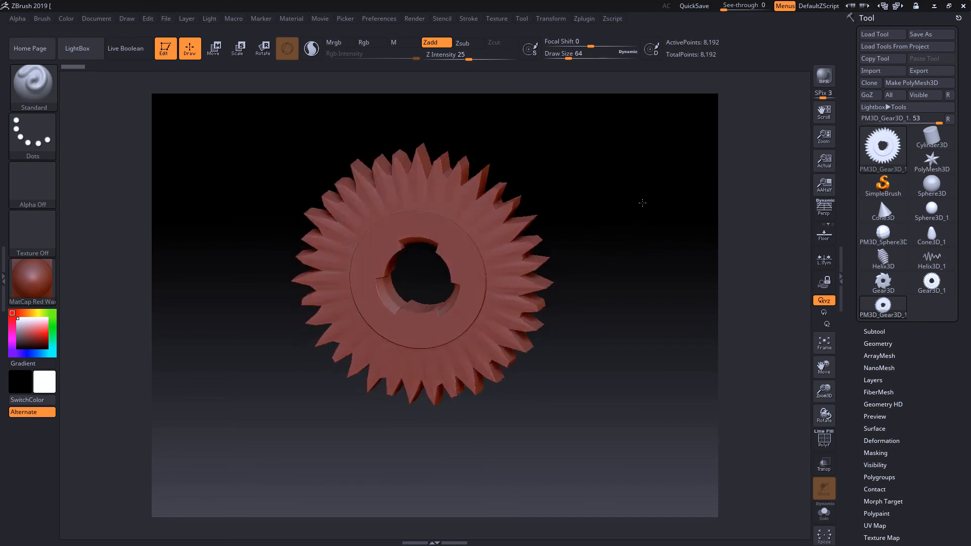
{"action": "mouse_move", "coordinate": [626, 275]}
{"action": "left_mouse_down"}
{"action": "mouse_move", "coordinate": [617, 286]}
{"action": "mouse_move", "coordinate": [561, 277]}
{"action": "mouse_move", "coordinate": [631, 287]}
{"action": "mouse_move", "coordinate": [632, 394]}
{"action": "mouse_move", "coordinate": [622, 263]}
{"action": "left_mouse_up"}
{"action": "mouse_move", "coordinate": [600, 301]}
{"action": "left_mouse_down"}
{"action": "mouse_move", "coordinate": [633, 284]}
{"action": "mouse_move", "coordinate": [591, 314]}
{"action": "left_mouse_up"}
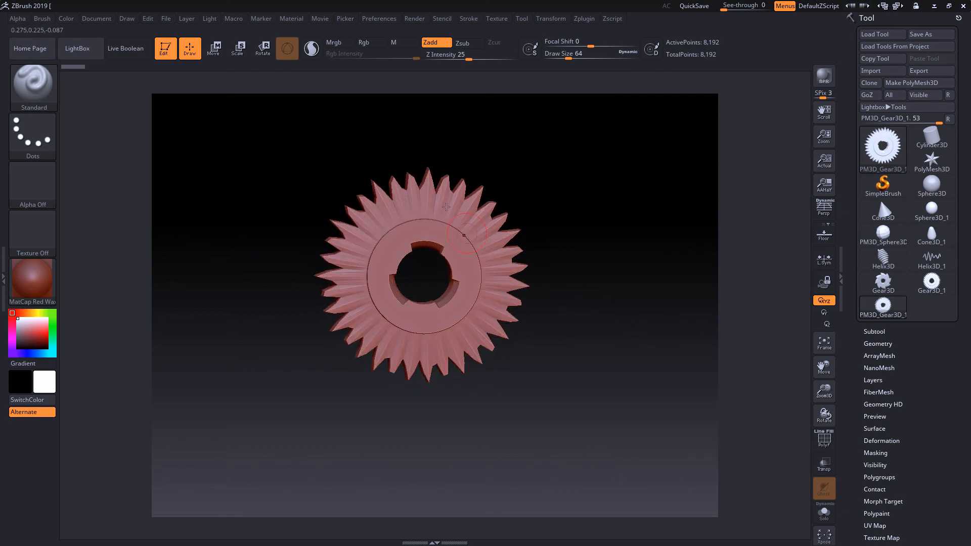
{"action": "left_click_drag", "start_coordinate": [657, 202], "coordinate": [627, 210]}
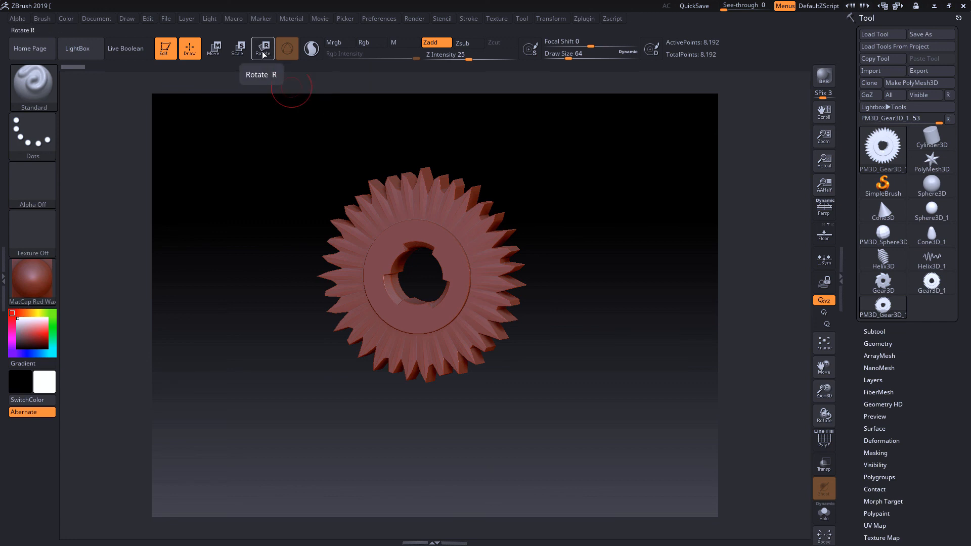
{"action": "left_click", "coordinate": [213, 49]}
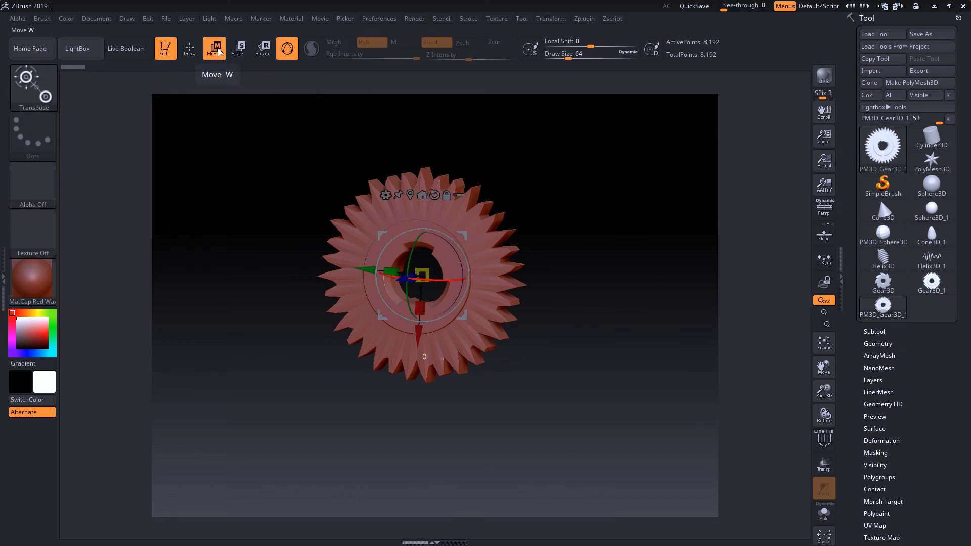
{"action": "left_click", "coordinate": [284, 49]}
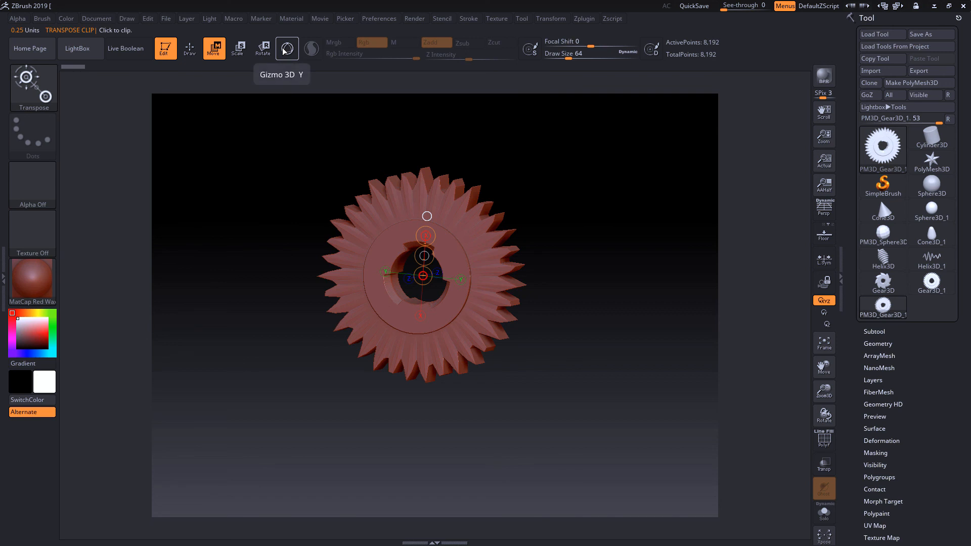
{"action": "left_click", "coordinate": [284, 50]}
{"action": "left_click", "coordinate": [199, 52]}
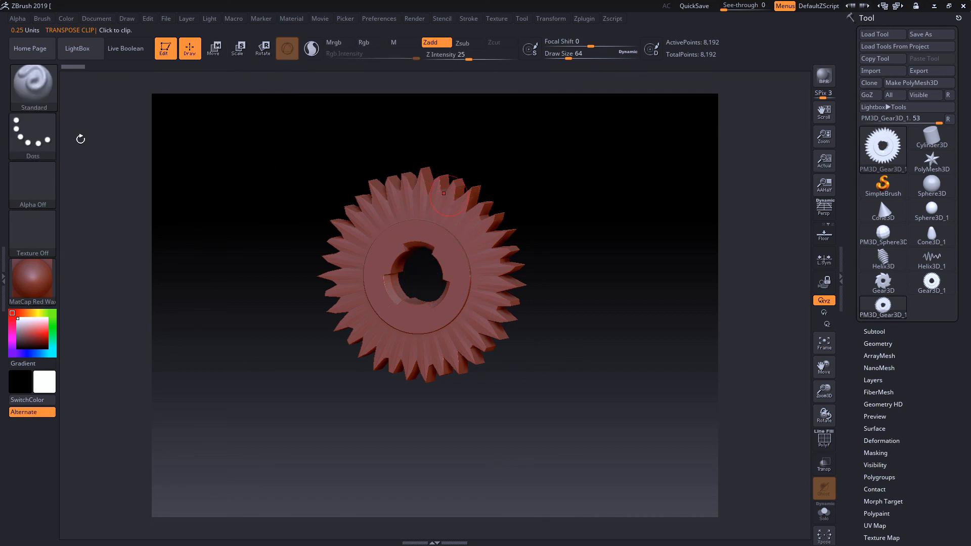